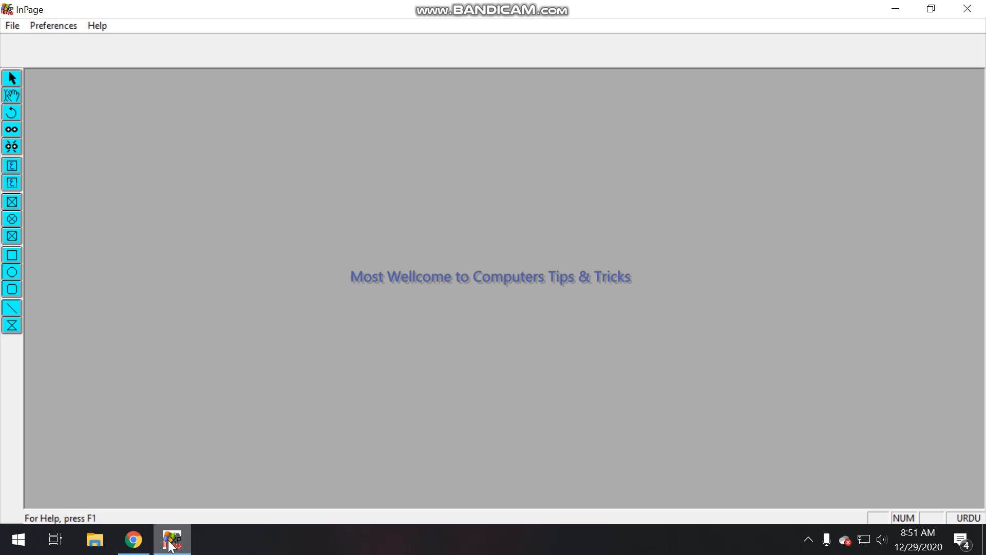
# Step: Create a one-page A4 portrait document with 0.5-inch margins, one column and right-to-left direction
pyautogui.click(40, 23)
pyautogui.click(433, 320)
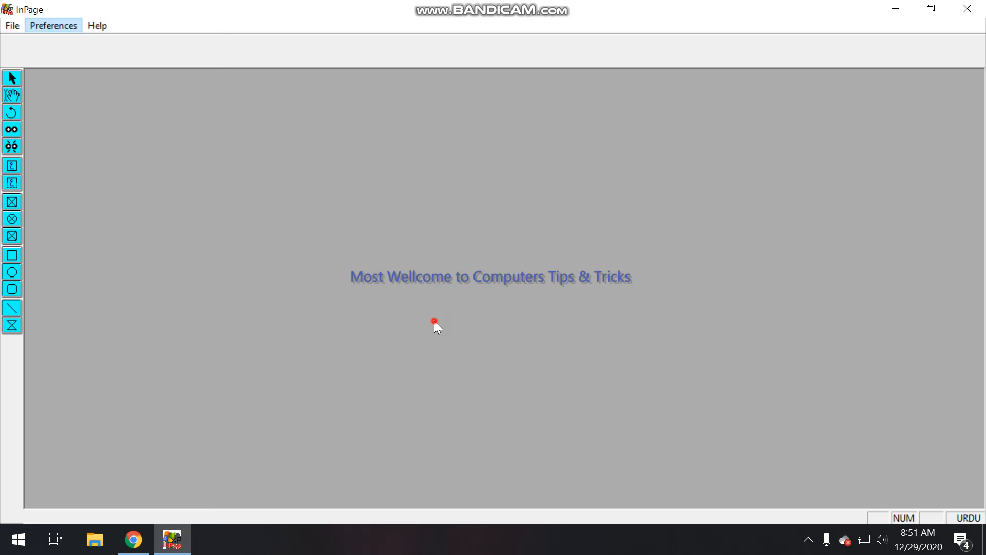
pyautogui.click(12, 26)
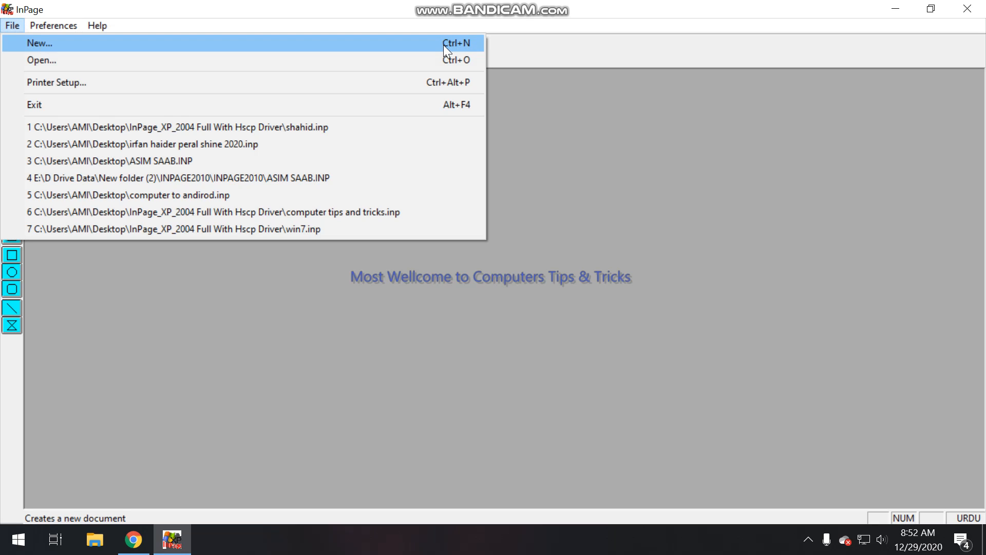
pyautogui.click(390, 44)
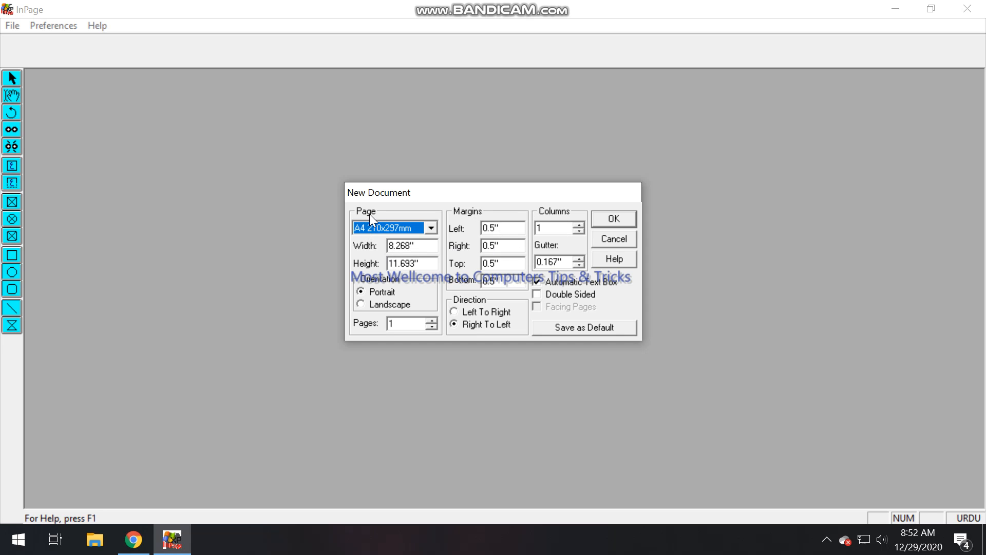
pyautogui.doubleClick(420, 246)
pyautogui.doubleClick(429, 264)
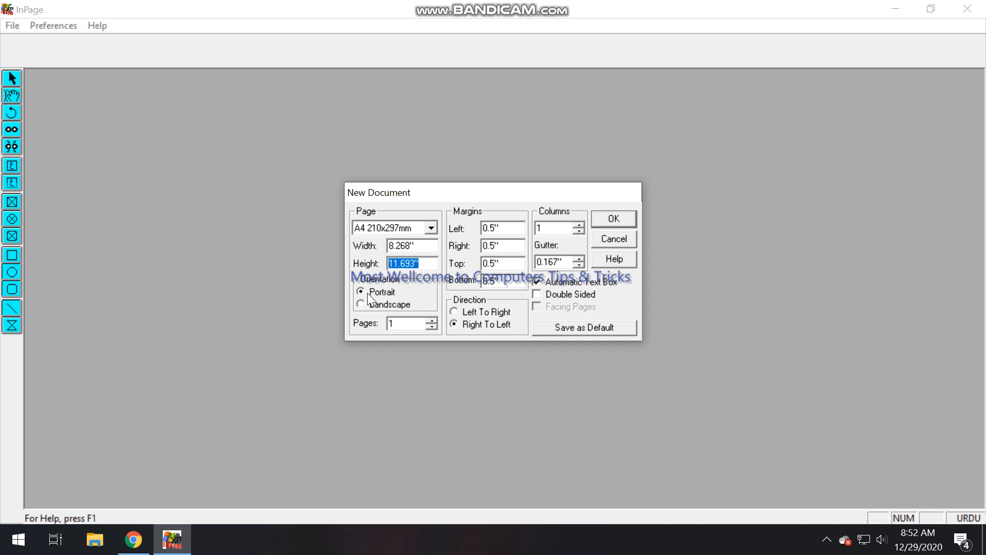
pyautogui.click(432, 325)
pyautogui.click(505, 227)
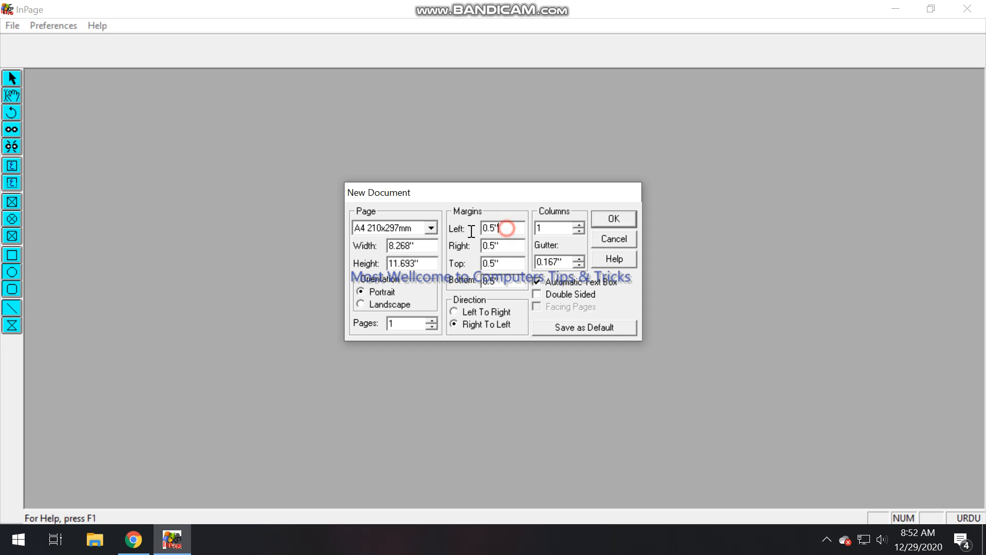
pyautogui.click(506, 246)
pyautogui.click(506, 265)
pyautogui.click(512, 280)
pyautogui.click(556, 231)
pyautogui.click(624, 218)
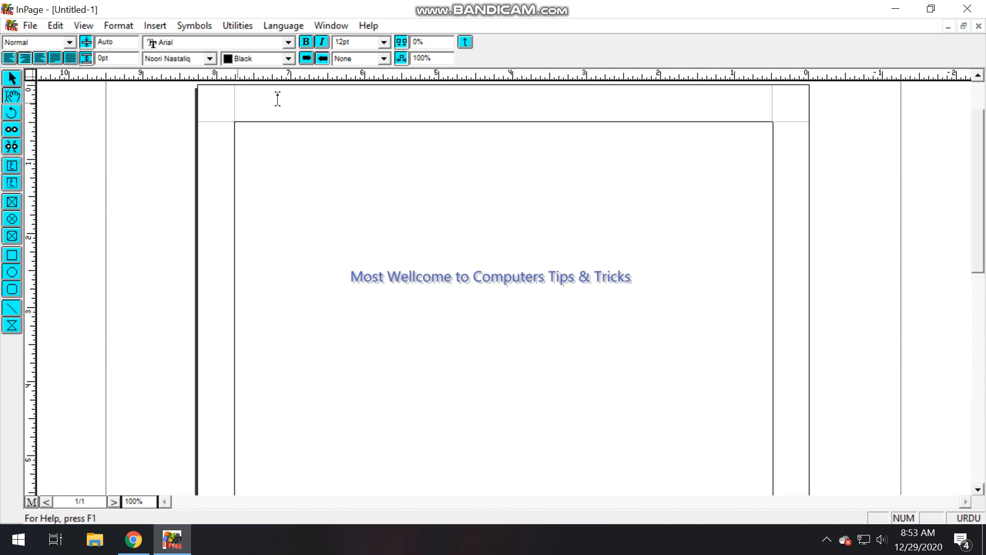
# Step: View the whole page fitted in the window and return to its upper part at actual size
pyautogui.rightClick(437, 323)
pyautogui.moveTo(498, 338)
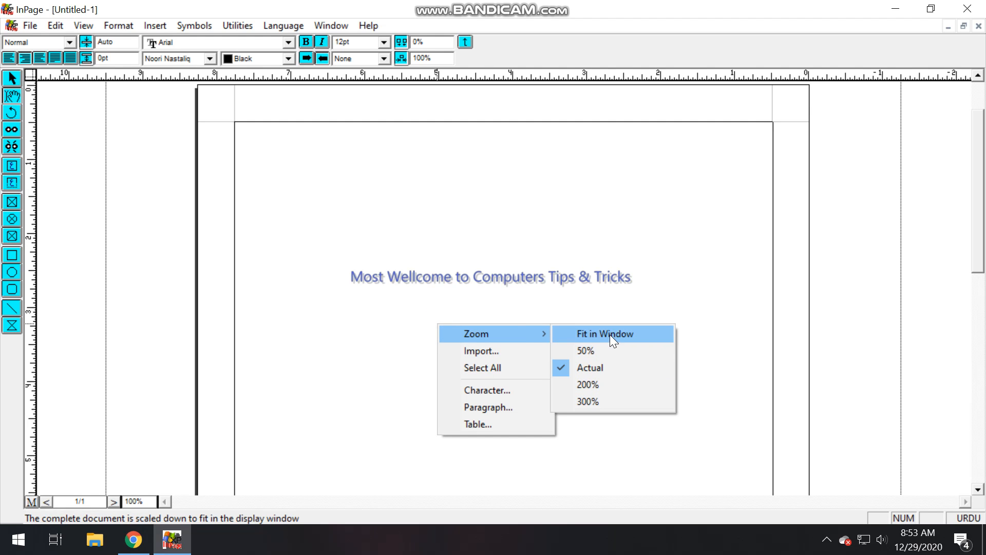
pyautogui.click(610, 335)
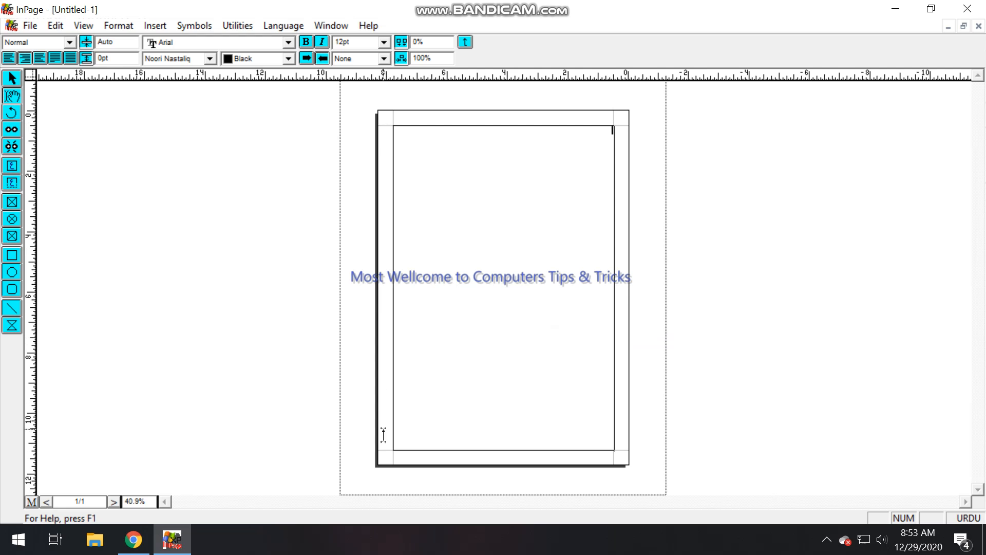
pyautogui.rightClick(503, 176)
pyautogui.moveTo(554, 183)
pyautogui.click(680, 216)
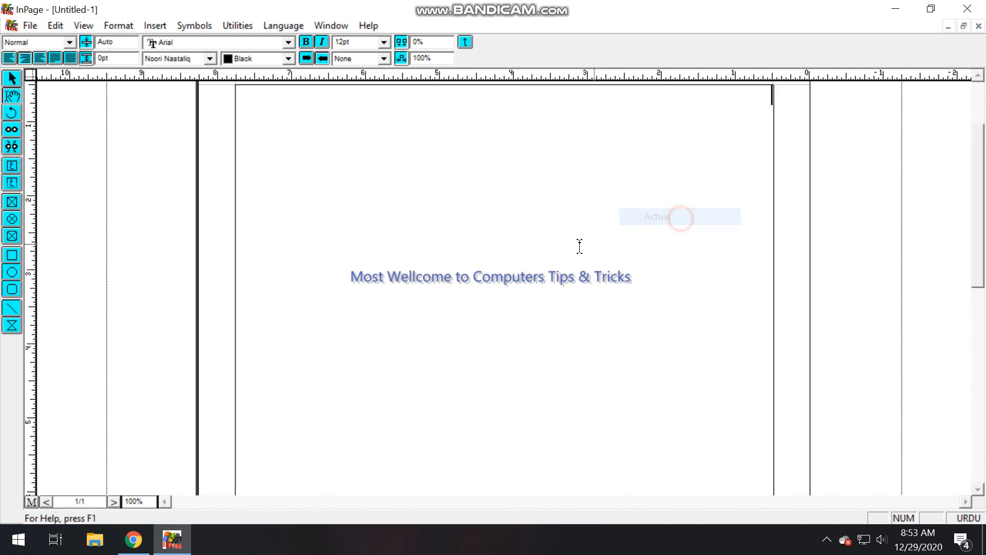
pyautogui.moveTo(977, 265); pyautogui.dragTo(977, 246)
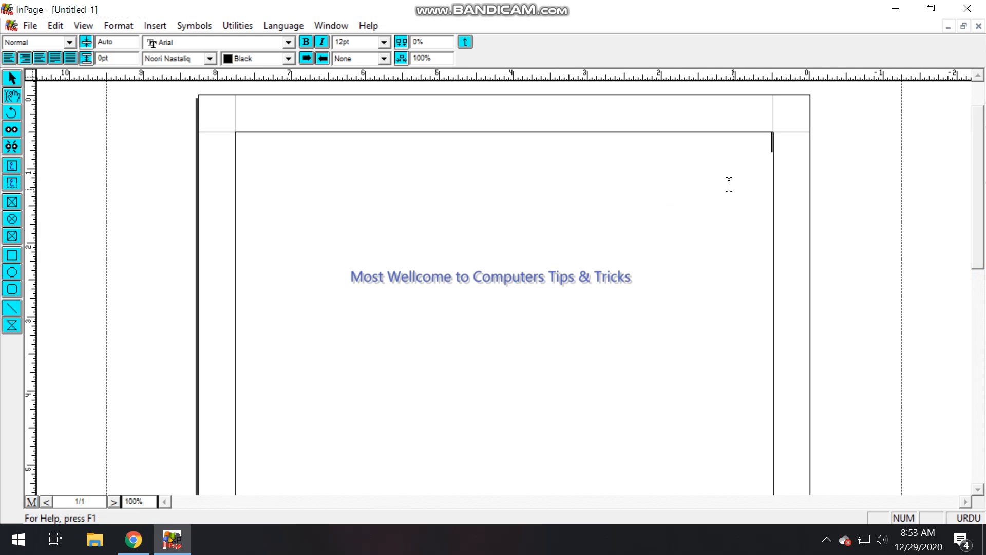
# Step: Enter the title "ہوٹل مینیو" at the start of the page, enlarge it to 37 pt and begin a new line below it
pyautogui.click(738, 167)
pyautogui.write('لٹوج میںیج')
pyautogui.hotkey('ctrl', 'a')
pyautogui.hotkey('ctrl', ']')
pyautogui.hotkey('ctrl', ']')
pyautogui.hotkey('ctrl', ']')
pyautogui.hotkey('ctrl', ']')
pyautogui.hotkey('ctrl', ']')
pyautogui.hotkey('ctrl', ']')
pyautogui.hotkey('ctrl', ']')
pyautogui.hotkey('ctrl', ']')
pyautogui.hotkey('ctrl', ']')
pyautogui.hotkey('ctrl', ']')
pyautogui.hotkey('ctrl', ']')
pyautogui.hotkey('ctrl', ']')
pyautogui.hotkey('ctrl', ']')
pyautogui.hotkey('ctrl', ']')
pyautogui.hotkey('ctrl', ']')
pyautogui.hotkey('ctrl', ']')
pyautogui.hotkey('ctrl', ']')
pyautogui.hotkey('ctrl', ']')
pyautogui.hotkey('ctrl', ']')
pyautogui.hotkey('ctrl', ']')
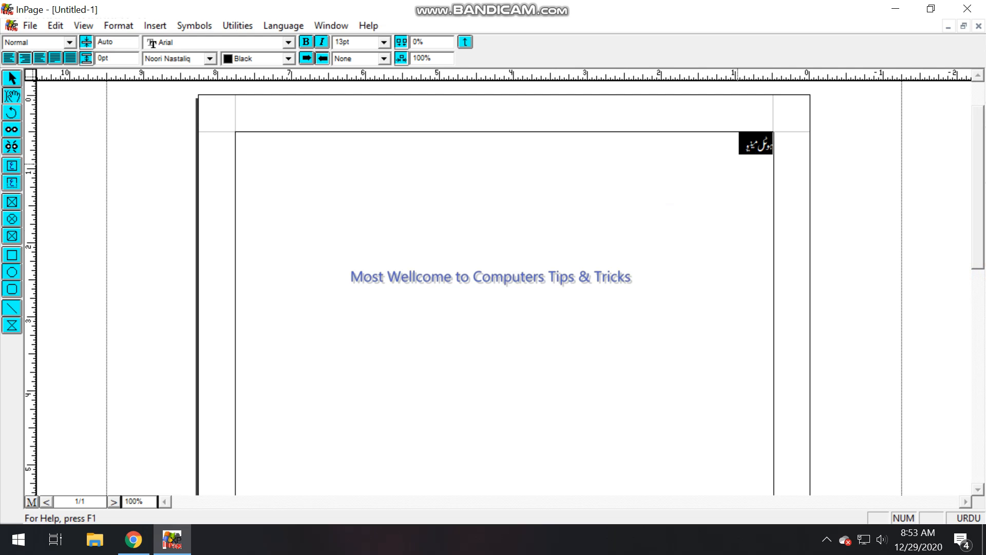
pyautogui.hotkey('ctrl', ']')
pyautogui.press('End')
pyautogui.press('Return')
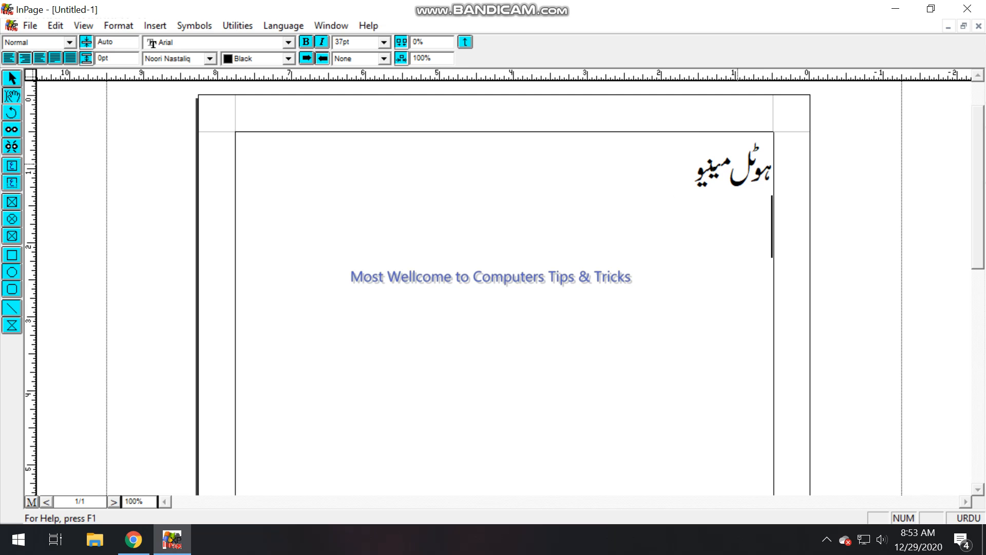
pyautogui.click(160, 26)
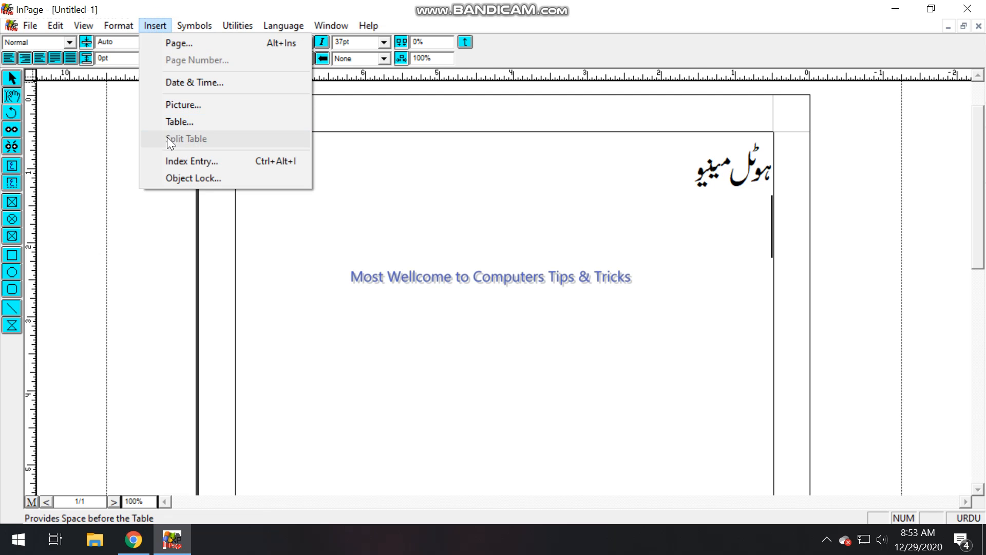
pyautogui.click(177, 122)
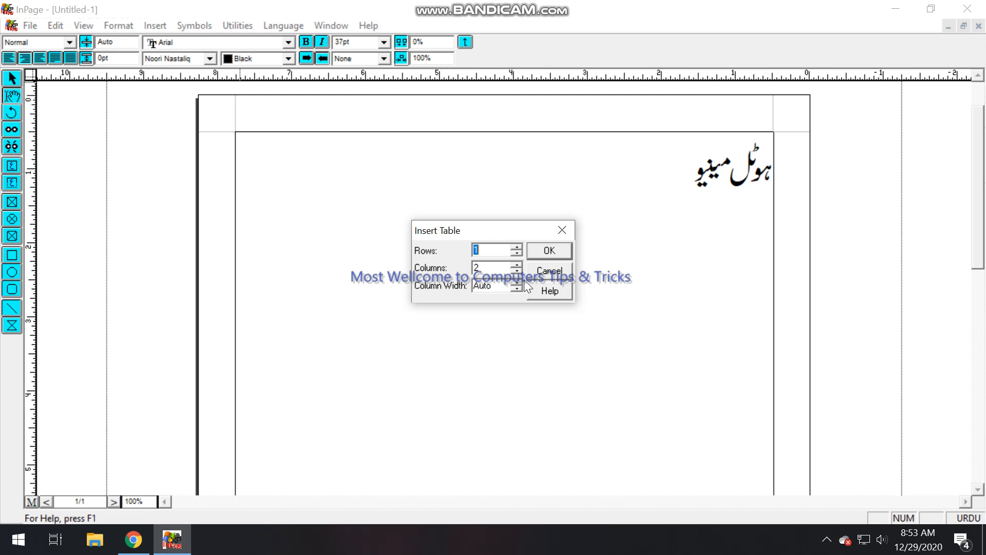
pyautogui.click(549, 272)
# Step: Insert a table with 3 rows and 3 columns below the title
pyautogui.click(155, 25)
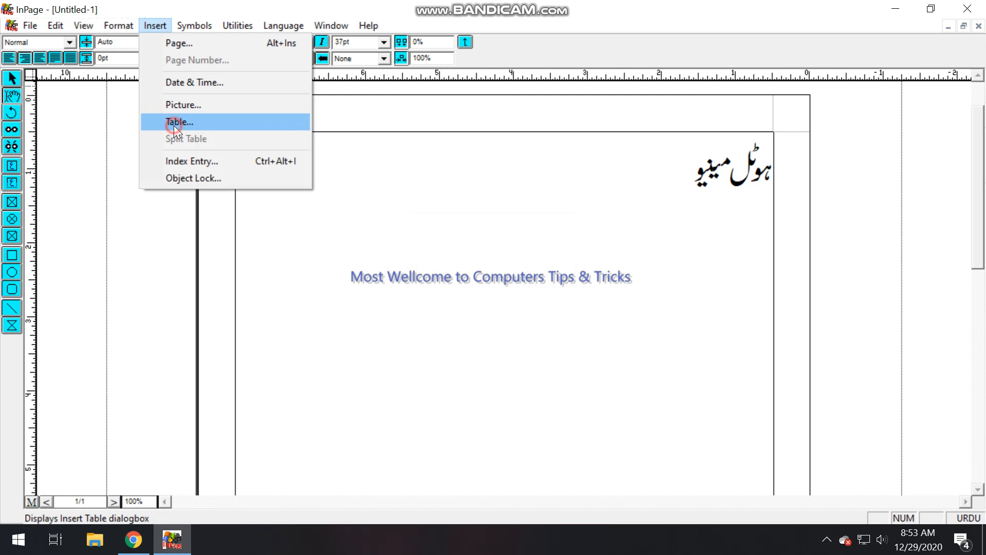
pyautogui.click(173, 123)
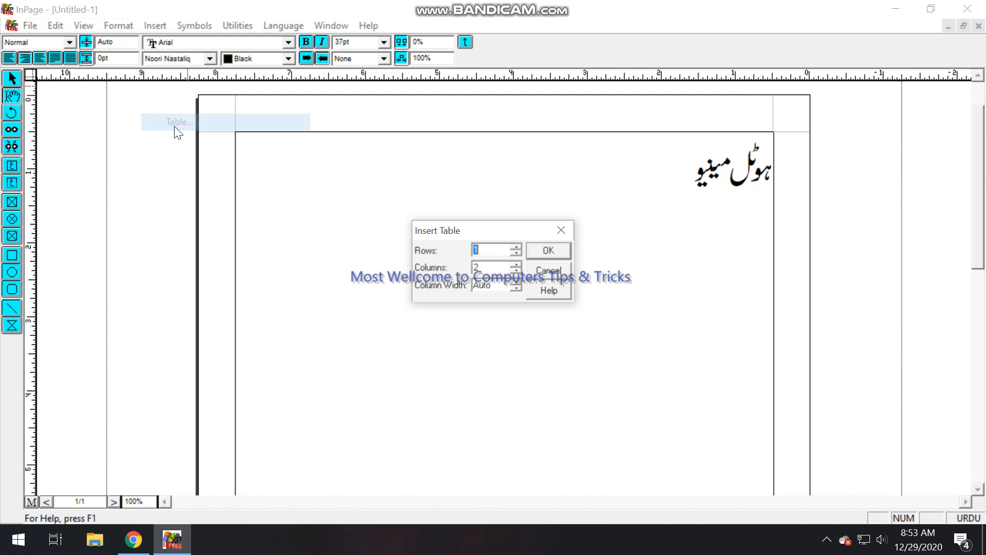
pyautogui.doubleClick(482, 267)
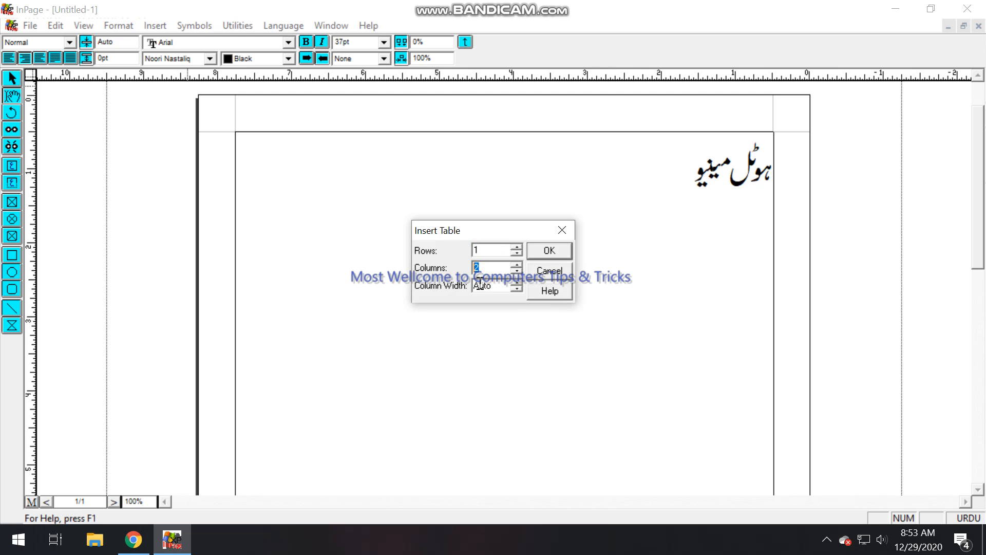
pyautogui.write('3')
pyautogui.doubleClick(498, 253)
pyautogui.click(555, 250)
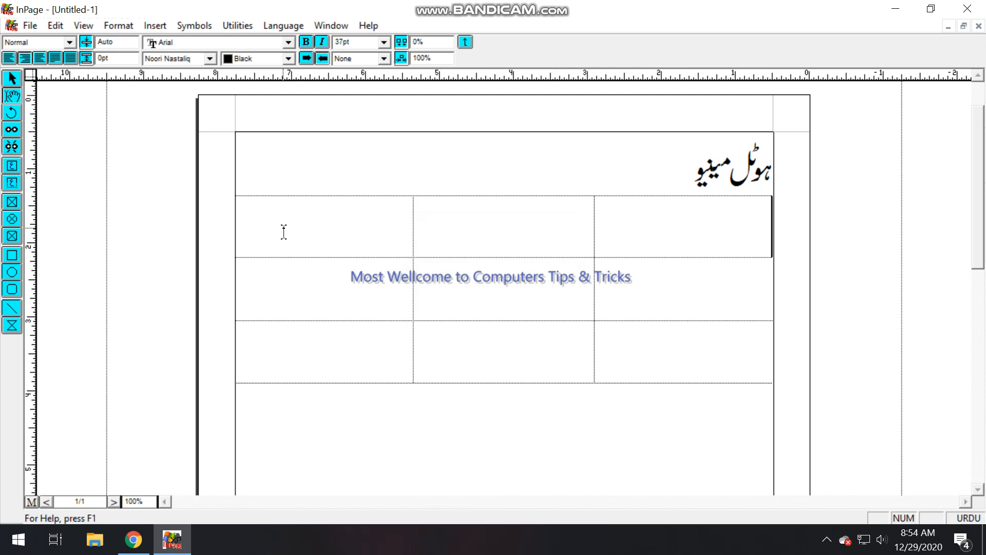
# Step: Enter the column headings "نمبر شمار", "اشیاء" and "قیمت" in the table's first row, from right to left
pyautogui.moveTo(738, 220); pyautogui.dragTo(312, 223)
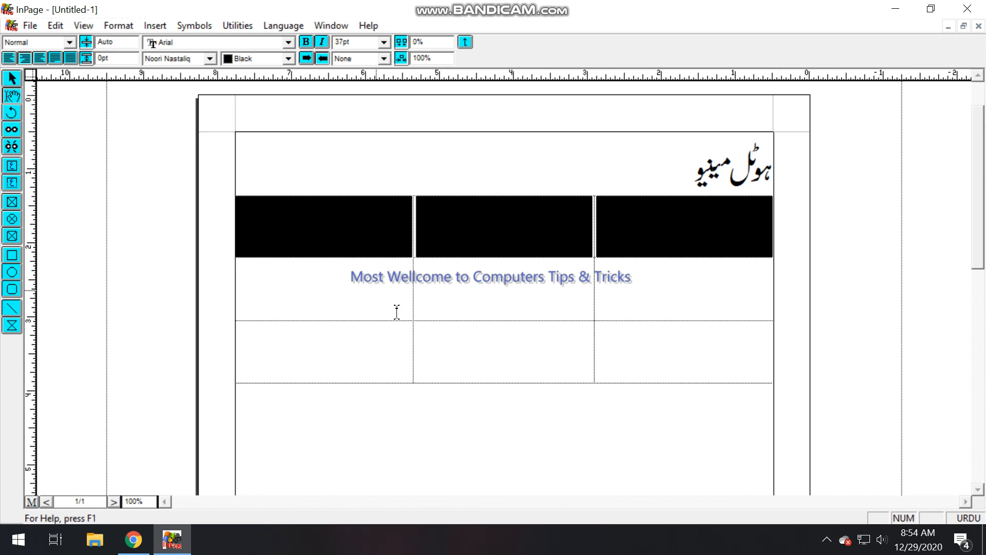
pyautogui.click(555, 286)
pyautogui.click(770, 232)
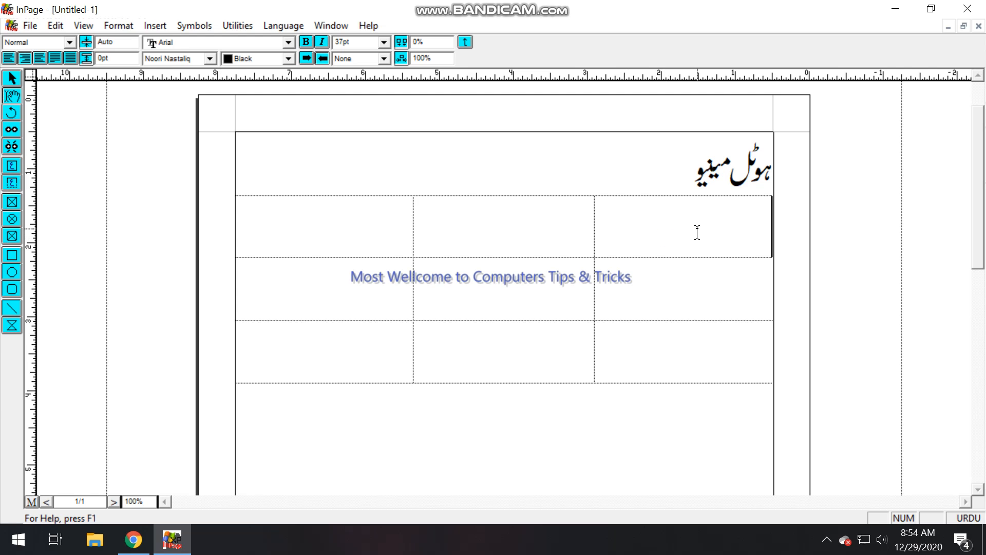
pyautogui.write('ن')
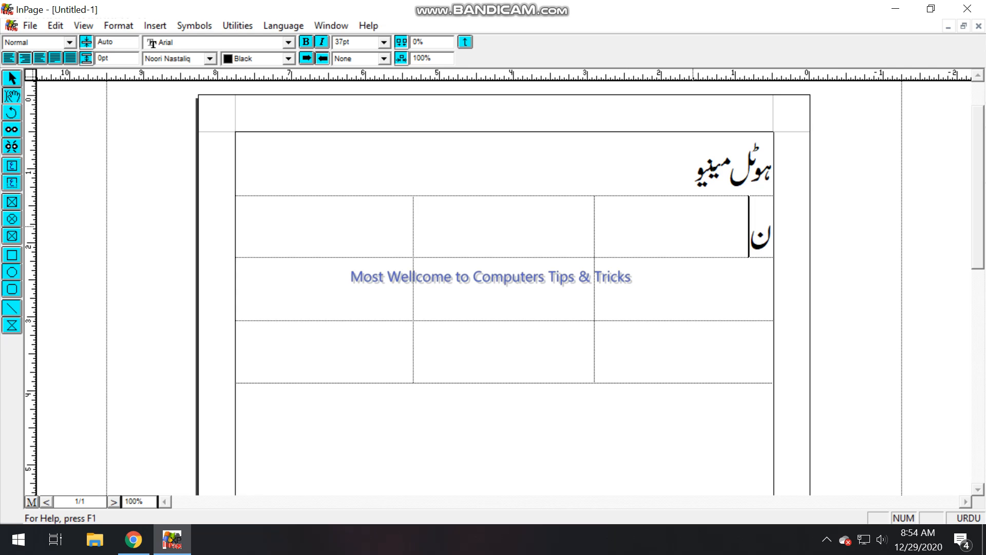
pyautogui.write('مبع')
pyautogui.press('BackSpace')
pyautogui.write('رشمار')
pyautogui.press('Tab')
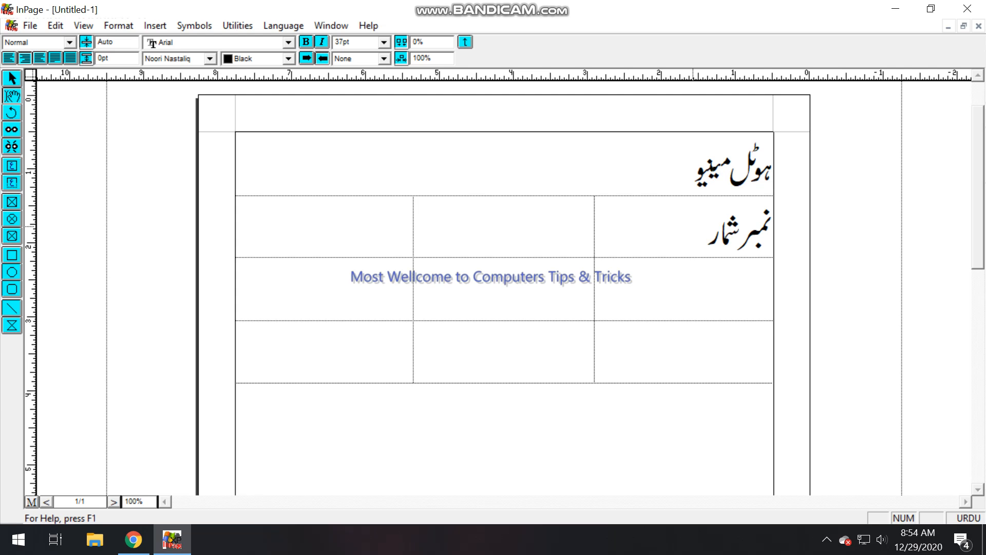
pyautogui.write('اشیاء')
pyautogui.press('Tab')
pyautogui.write('قیمت')
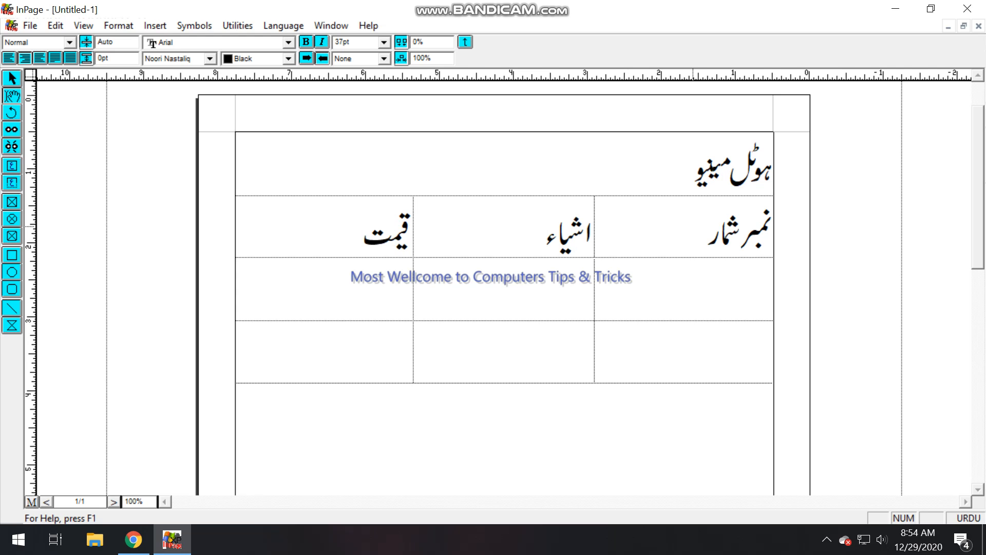
pyautogui.tripleClick(661, 230)
pyautogui.hotkey('ctrl', 'c')
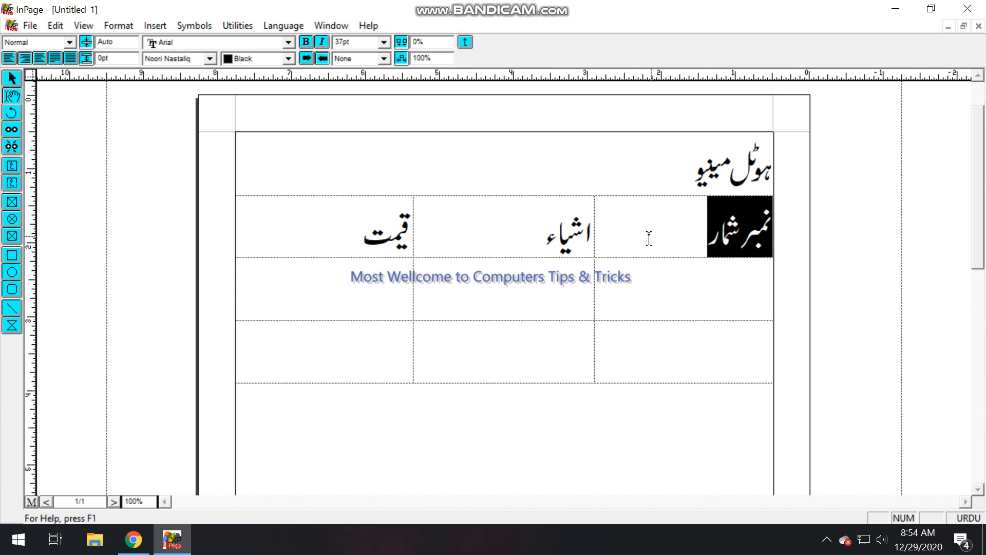
pyautogui.click(565, 229)
pyautogui.click(377, 234)
pyautogui.click(737, 291)
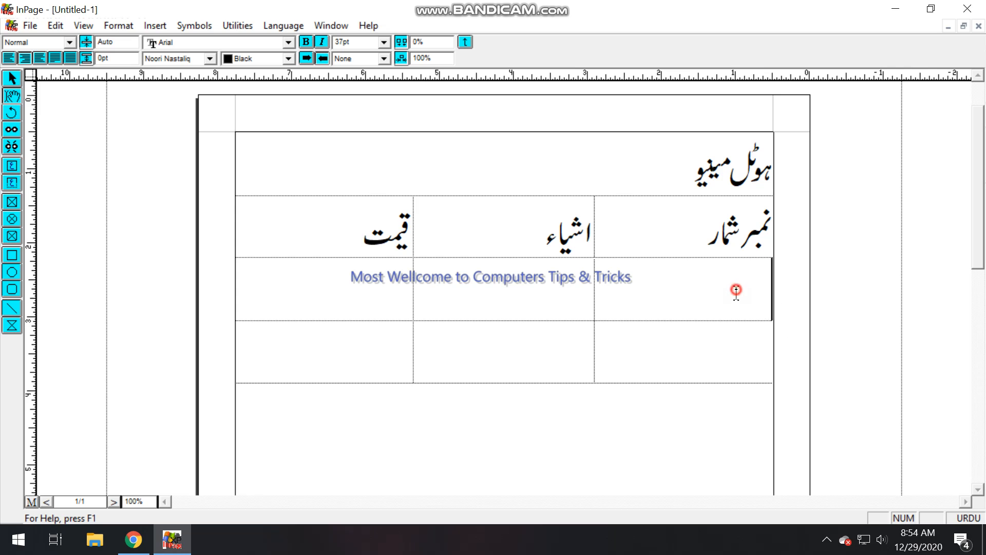
# Step: Insert a new table row before the row of column headings
pyautogui.click(739, 234)
pyautogui.rightClick(739, 234)
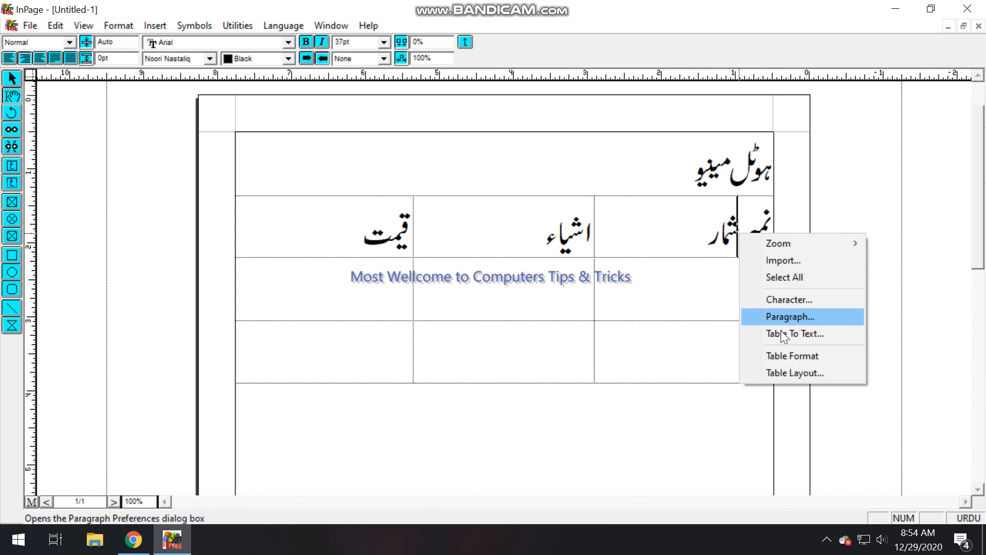
pyautogui.click(795, 375)
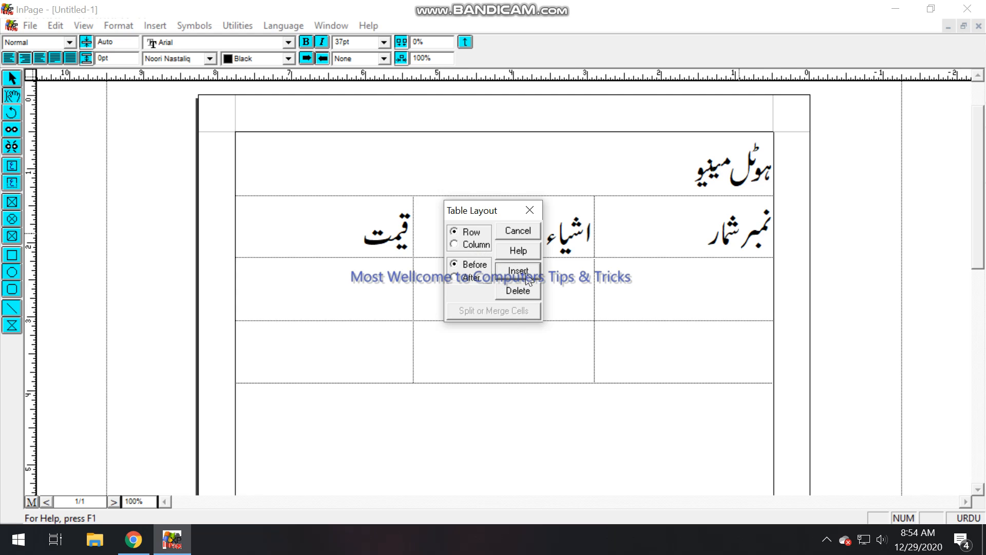
pyautogui.click(455, 244)
pyautogui.click(458, 232)
pyautogui.click(461, 245)
pyautogui.click(467, 233)
pyautogui.click(517, 272)
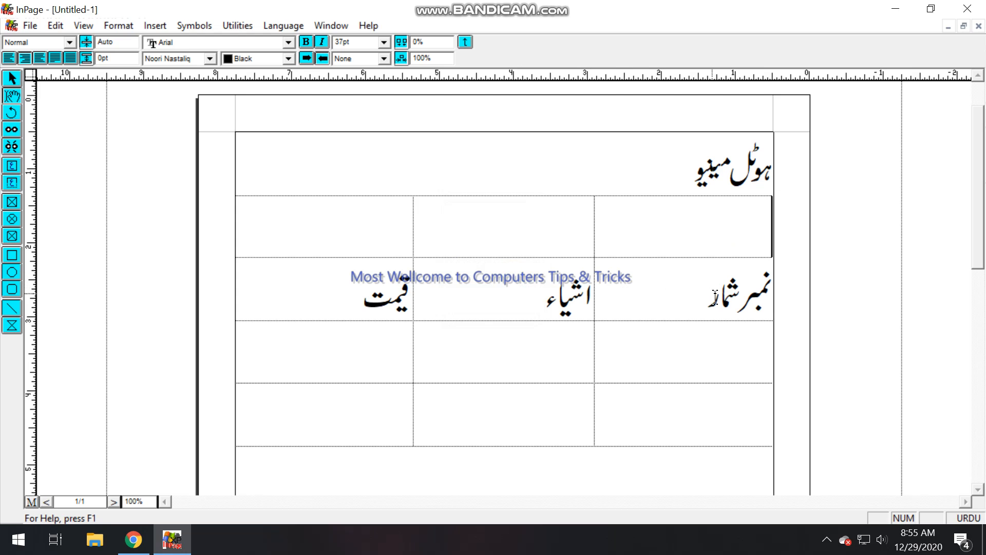
# Step: Move the heading "نمبر شمار" from the second row into the empty cell above it
pyautogui.moveTo(759, 298); pyautogui.dragTo(396, 307)
pyautogui.rightClick(396, 305)
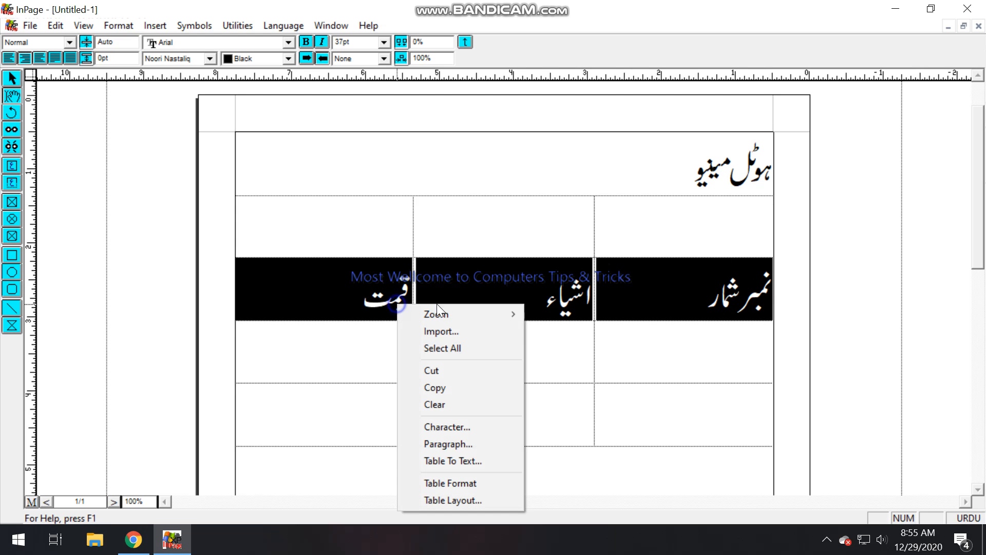
pyautogui.click(733, 307)
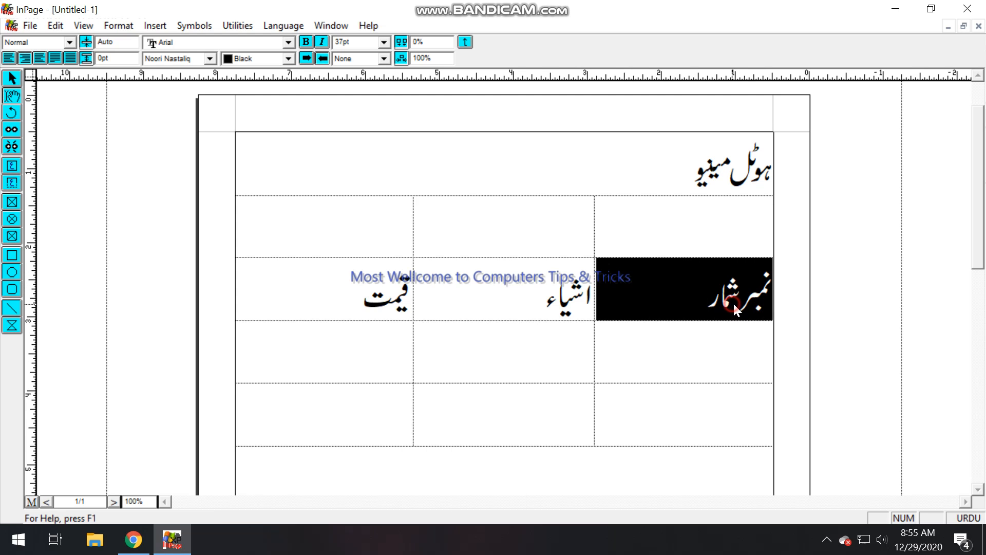
pyautogui.click(718, 242)
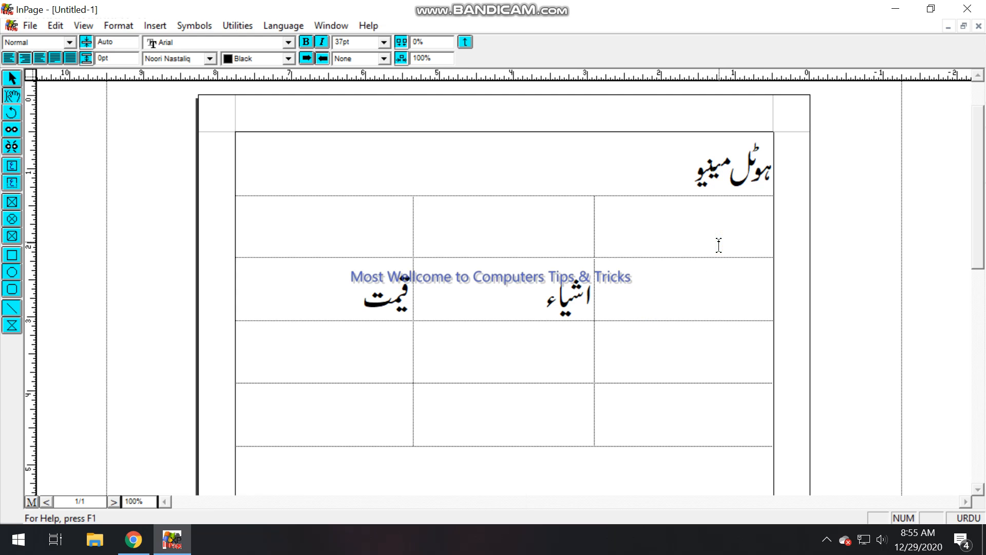
pyautogui.hotkey('ctrl', 'v')
# Step: Move the headings "اشیاء" and "قیمت" up into the matching cells of the table's first row
pyautogui.doubleClick(564, 349)
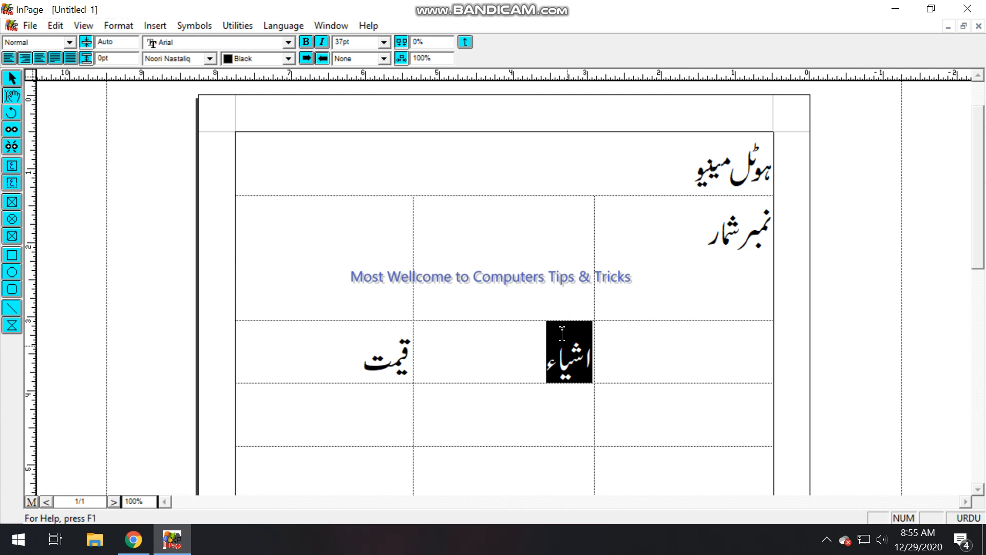
pyautogui.hotkey('ctrl', 'x')
pyautogui.click(557, 280)
pyautogui.hotkey('ctrl', 'v')
pyautogui.doubleClick(390, 358)
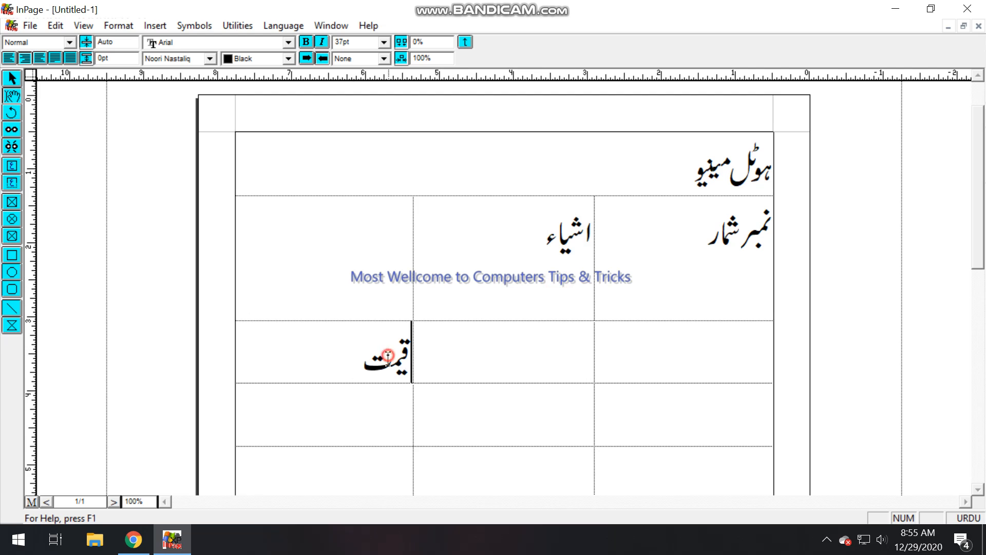
pyautogui.hotkey('ctrl', 'x')
pyautogui.click(359, 277)
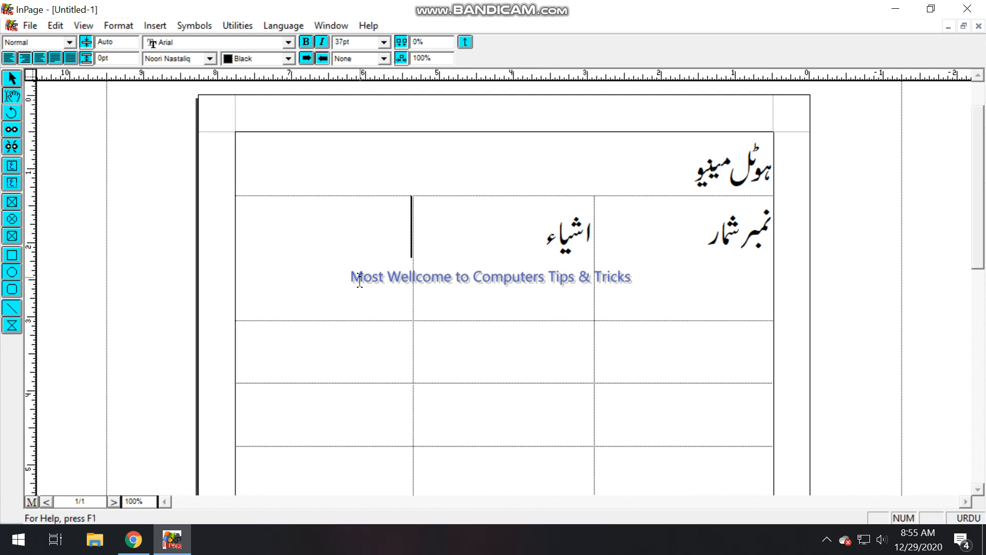
pyautogui.hotkey('ctrl', 'v')
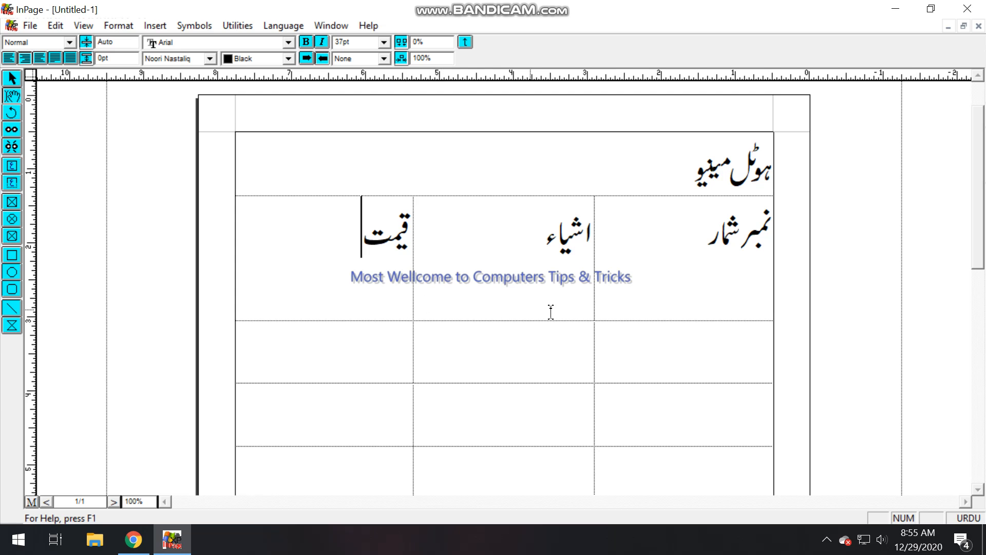
# Step: Set the width of the "نمبر شمار" column to .5 inch in the table format settings
pyautogui.click(578, 308)
pyautogui.click(685, 299)
pyautogui.click(712, 305)
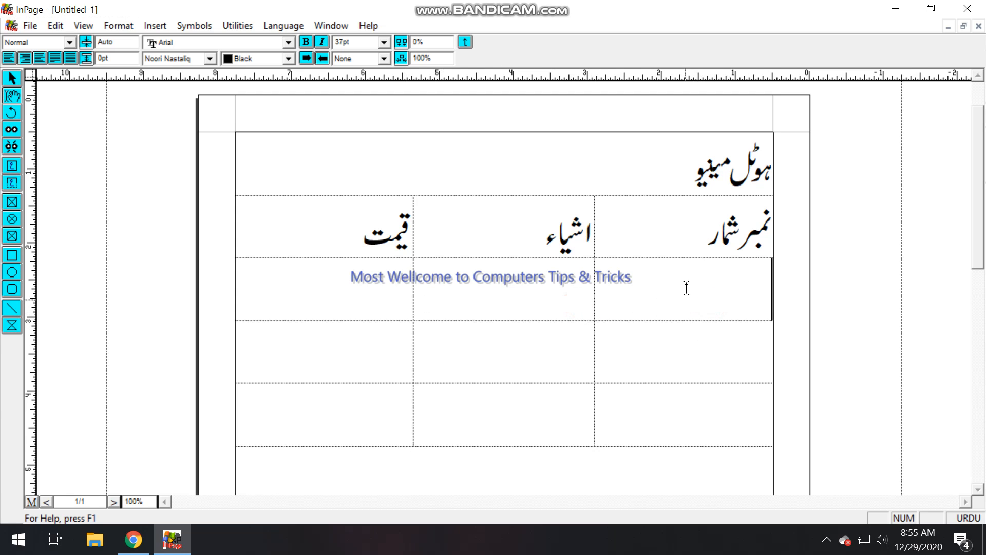
pyautogui.click(740, 270)
pyautogui.rightClick(739, 227)
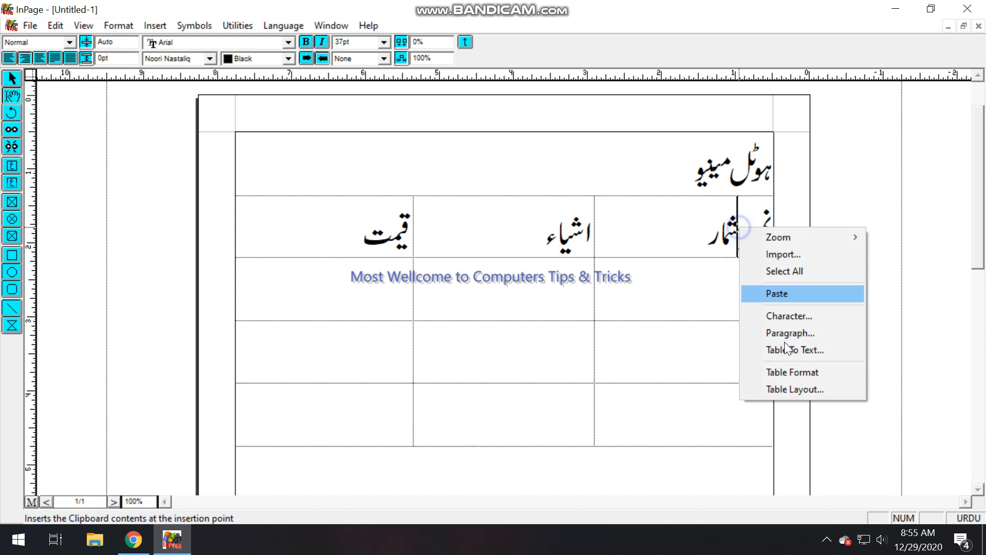
pyautogui.click(802, 376)
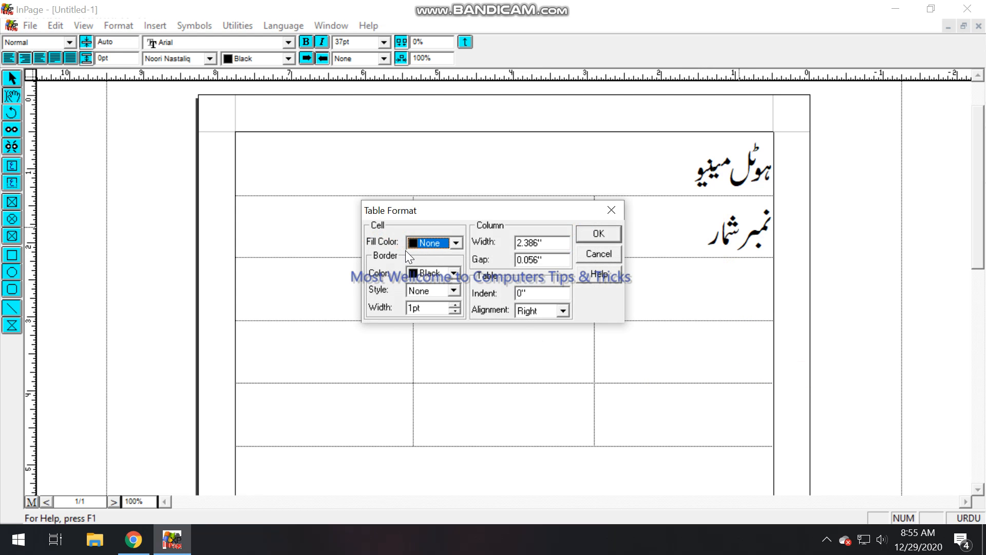
pyautogui.moveTo(449, 215); pyautogui.dragTo(314, 226)
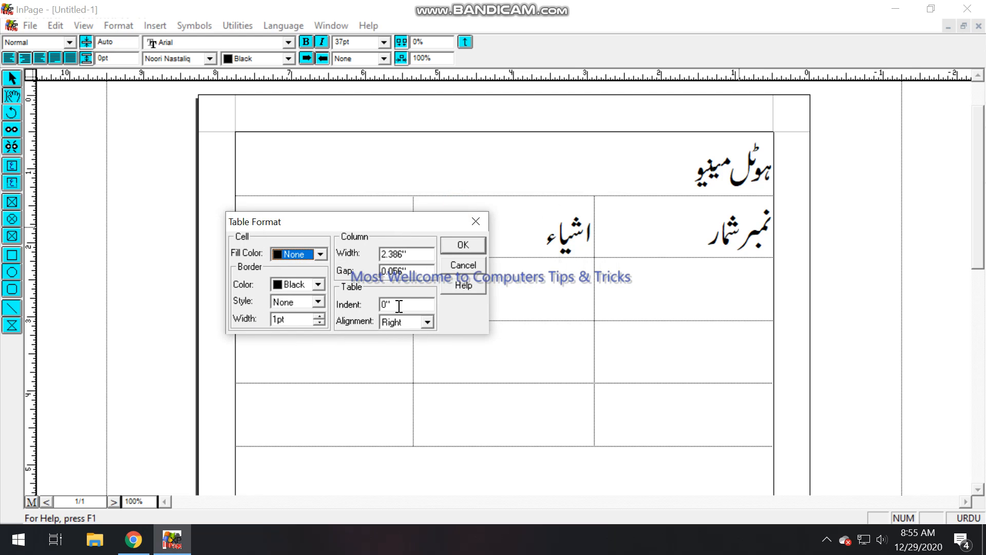
pyautogui.moveTo(414, 254); pyautogui.dragTo(301, 271)
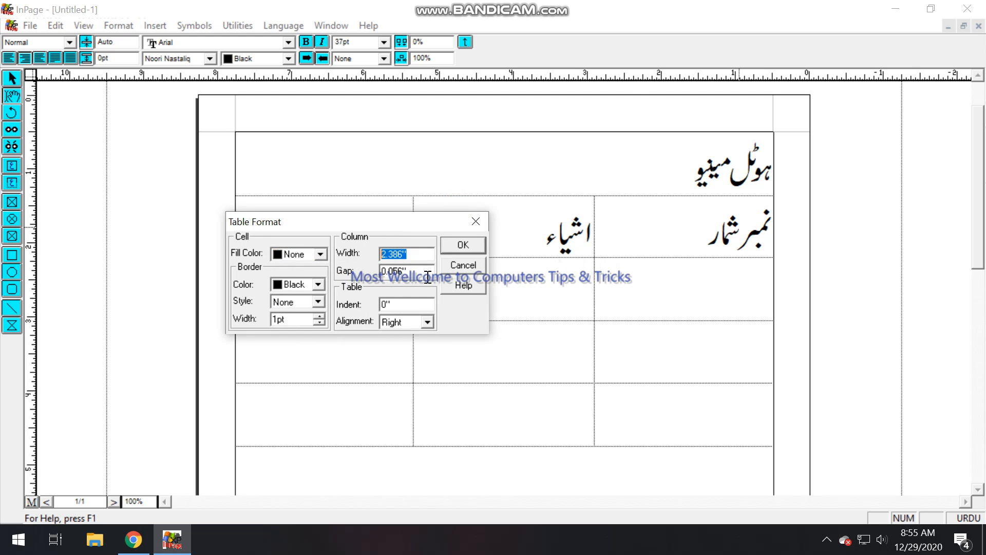
pyautogui.moveTo(420, 273); pyautogui.dragTo(324, 275)
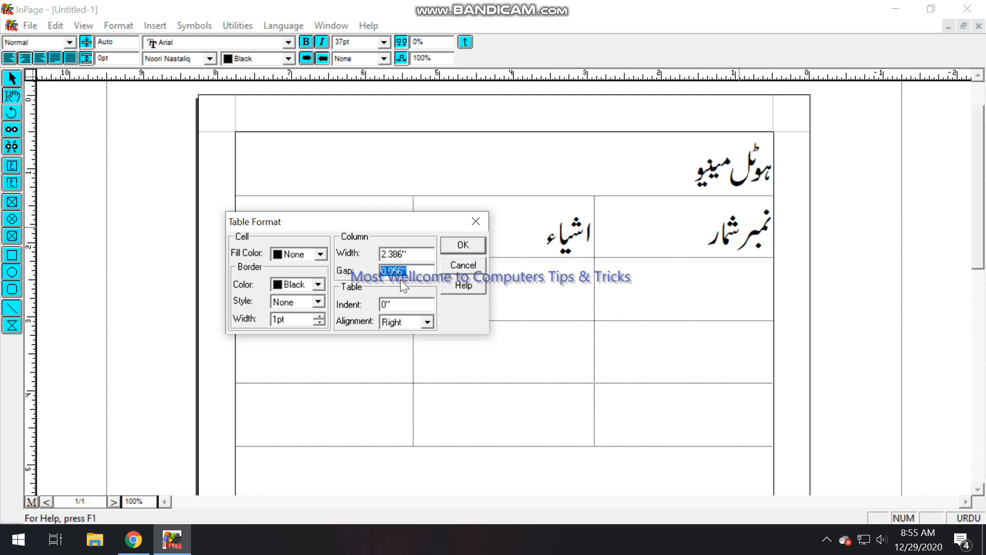
pyautogui.moveTo(416, 258); pyautogui.dragTo(281, 266)
pyautogui.write('.5')
pyautogui.click(472, 242)
# Step: Set the width of the "نمبر شمار" column to 1 inch
pyautogui.rightClick(757, 272)
pyautogui.click(822, 418)
pyautogui.moveTo(540, 247); pyautogui.dragTo(444, 248)
pyautogui.write('1')
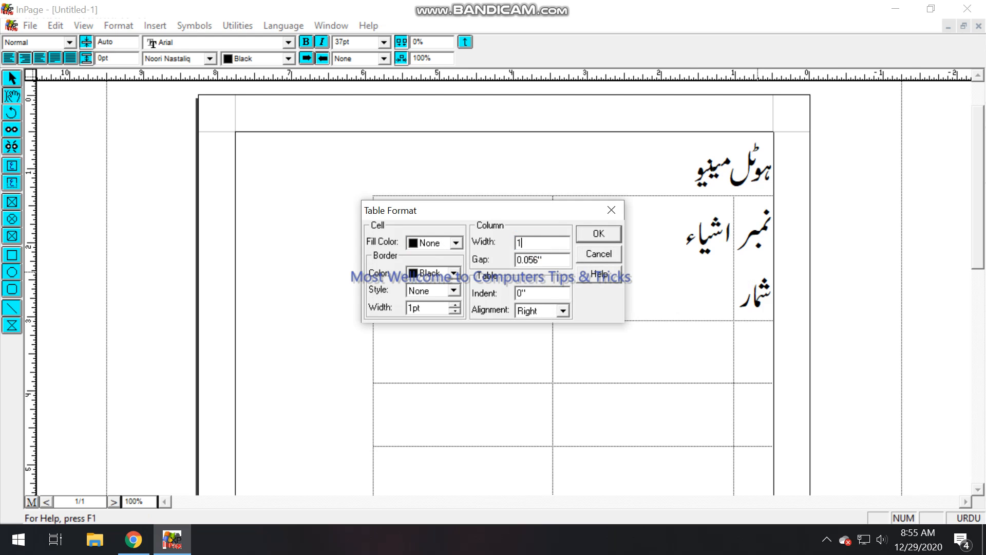
pyautogui.press('Return')
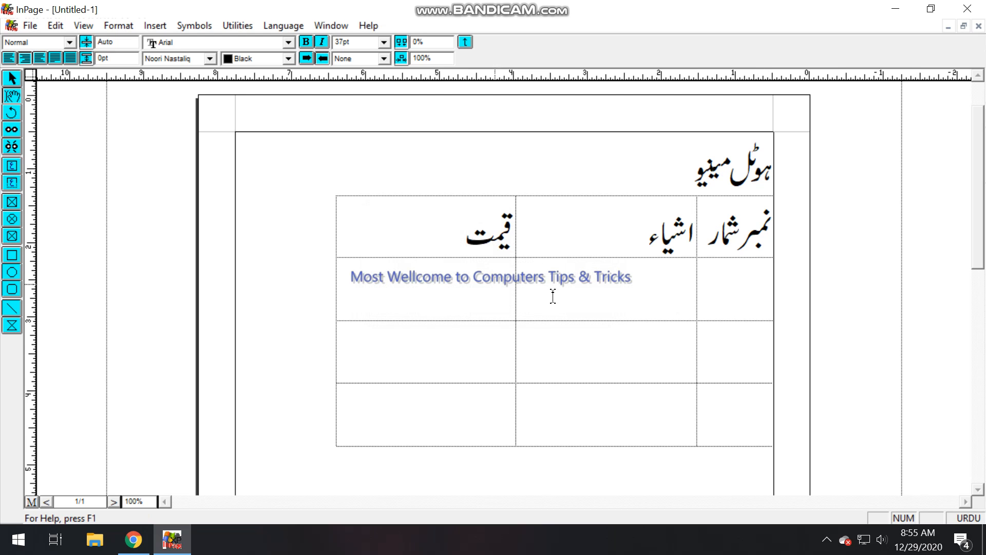
# Step: Set the table's alignment to Centered
pyautogui.rightClick(747, 231)
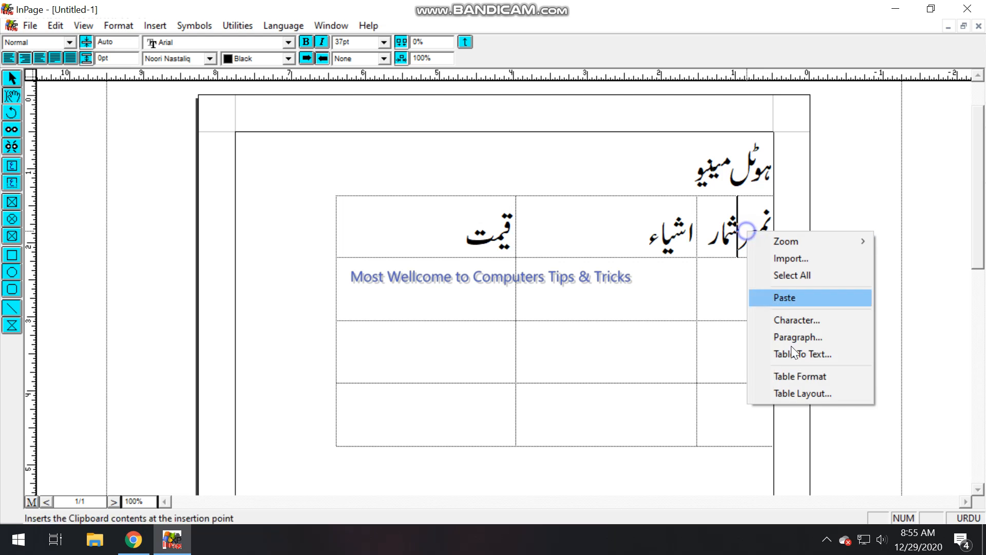
pyautogui.click(814, 377)
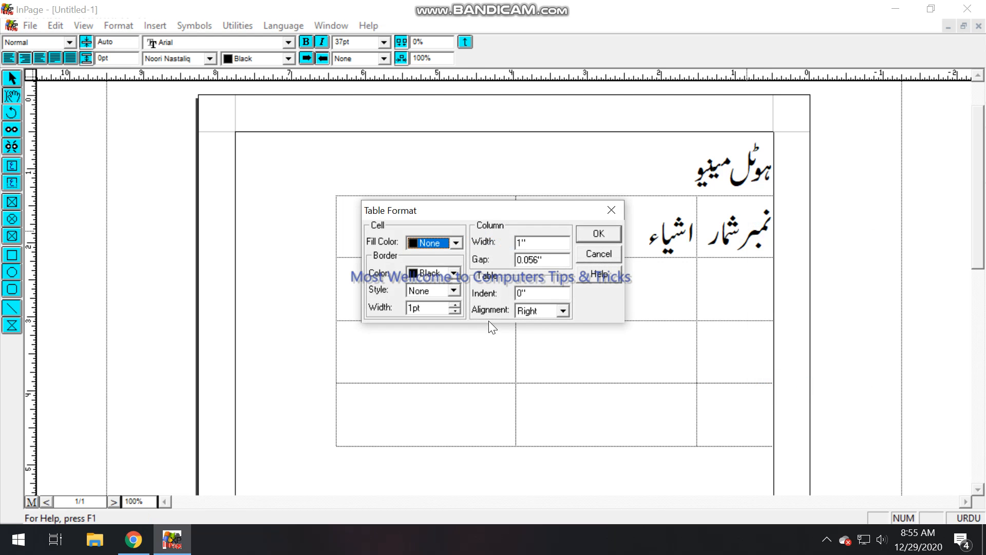
pyautogui.click(537, 313)
pyautogui.click(535, 345)
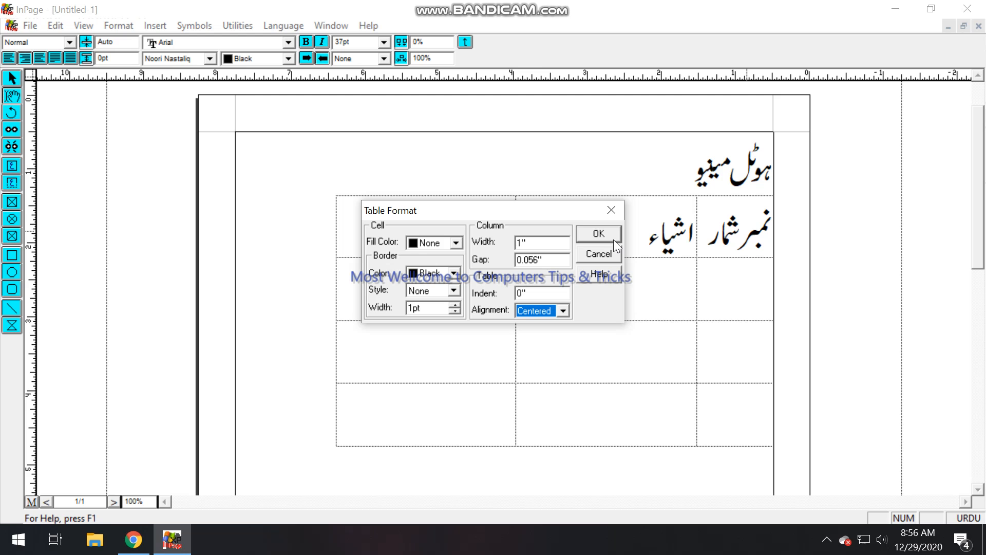
pyautogui.click(604, 235)
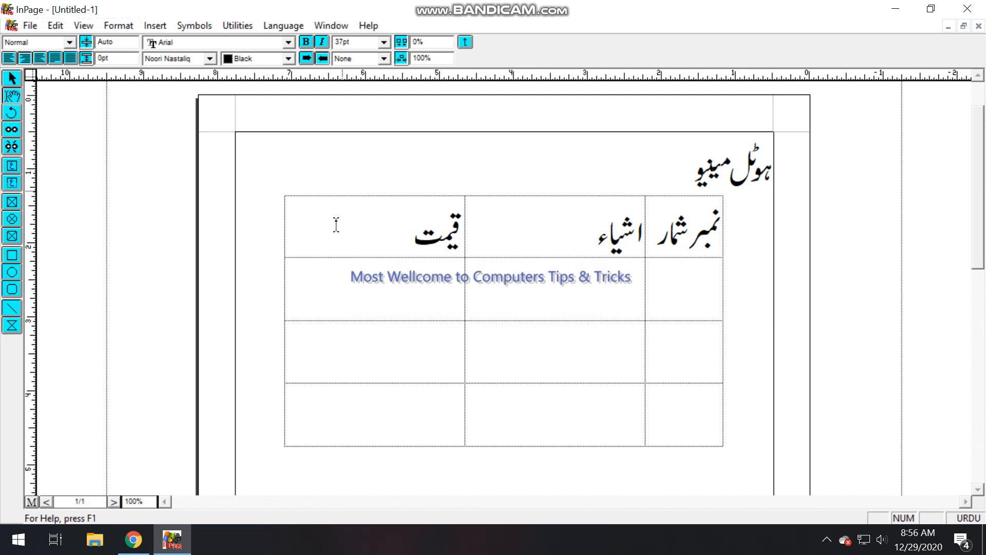
# Step: Set the width of the "اشیاء" column to 1.5 inches
pyautogui.click(595, 234)
pyautogui.rightClick(589, 232)
pyautogui.click(648, 380)
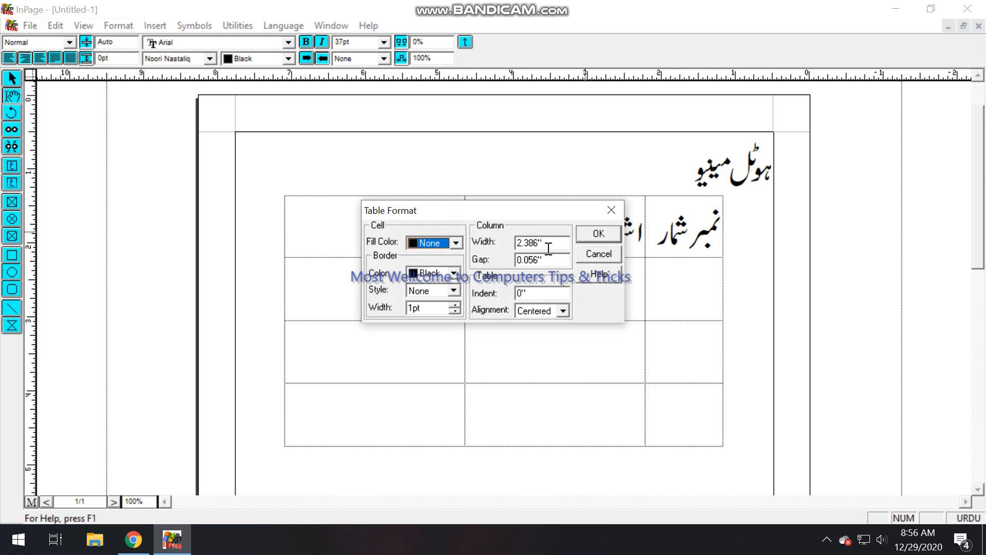
pyautogui.write('1.5')
pyautogui.press('Return')
# Step: Set the width of the "قیمت" column to 2 inches
pyautogui.click(407, 236)
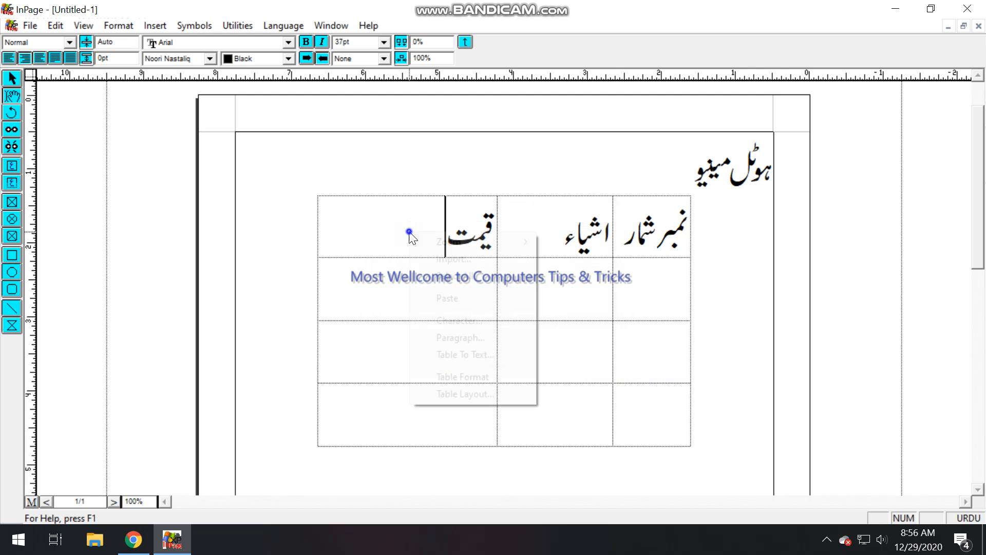
pyautogui.rightClick(411, 229)
pyautogui.click(485, 378)
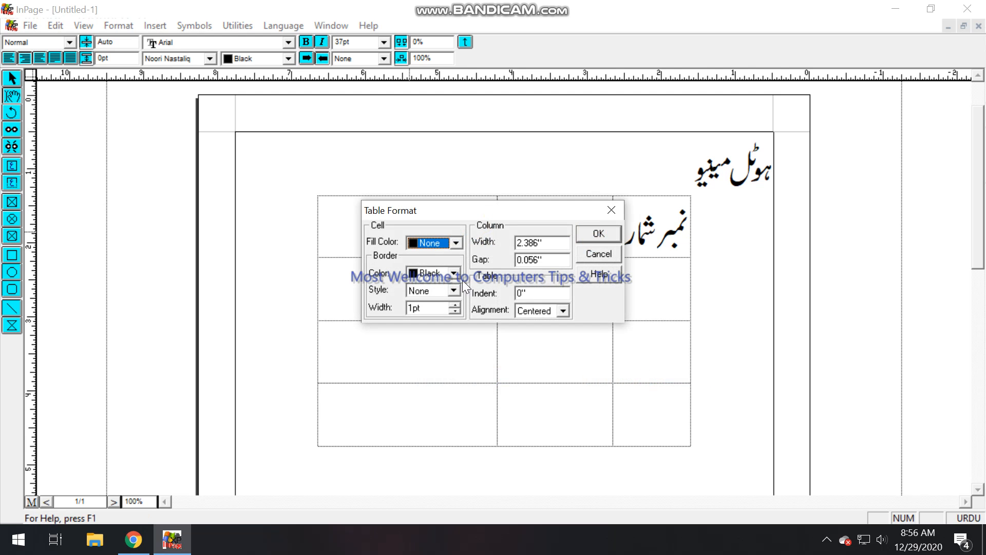
pyautogui.doubleClick(562, 238)
pyautogui.write('2')
pyautogui.press('Return')
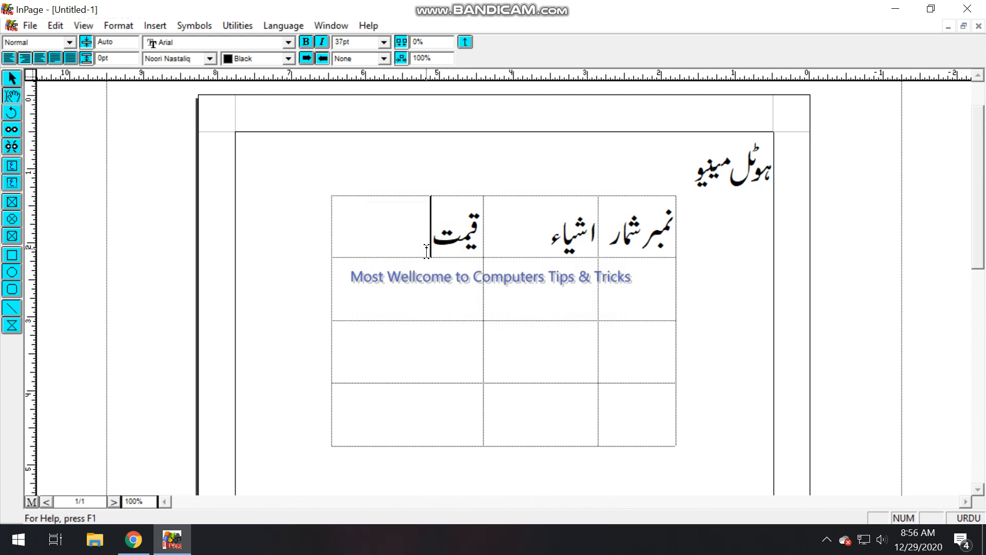
# Step: Centre the text of the three column headings in the table's first row
pyautogui.click(663, 236)
pyautogui.moveTo(663, 236); pyautogui.dragTo(325, 252)
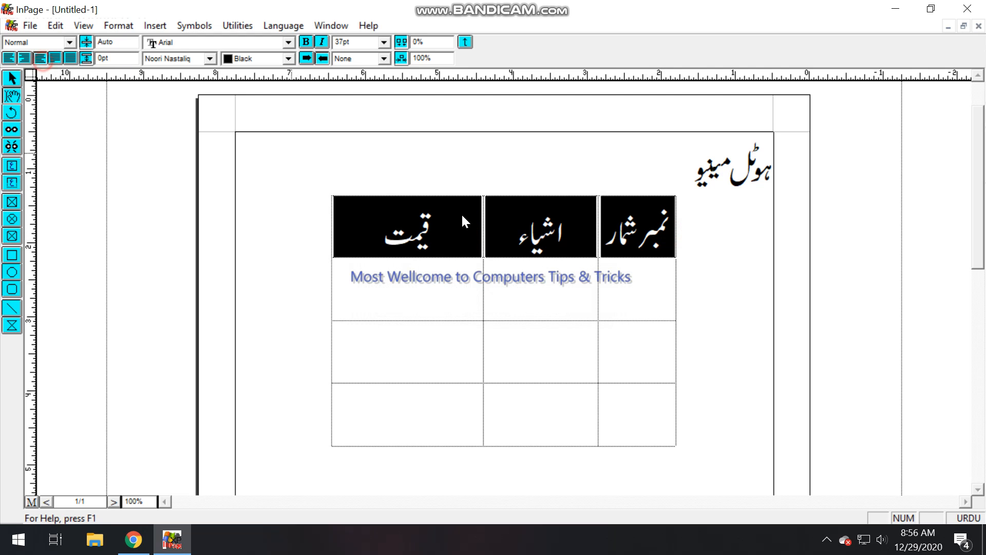
pyautogui.click(614, 272)
pyautogui.click(645, 203)
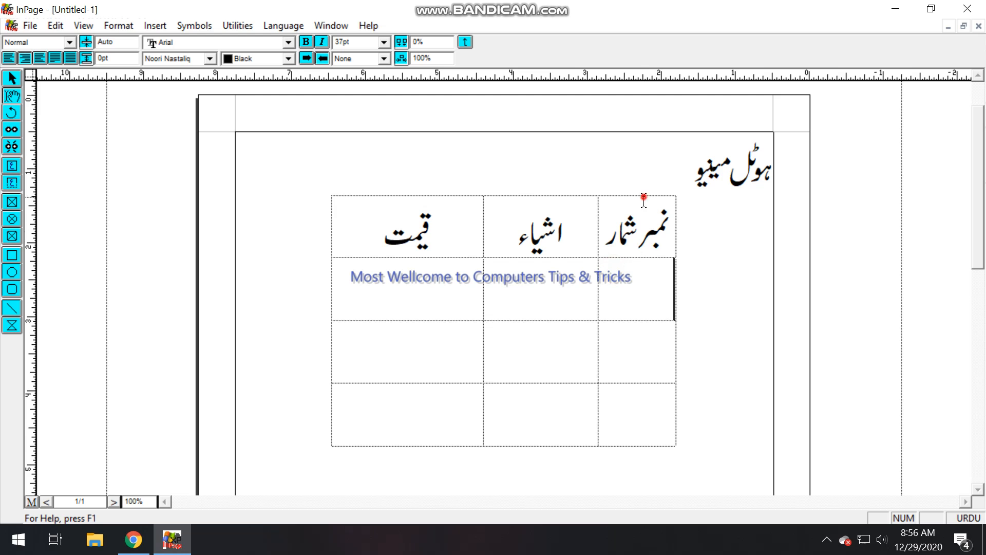
# Step: Select all table cells and choose a solid line as their border style in the table format settings
pyautogui.moveTo(389, 221); pyautogui.dragTo(352, 214)
pyautogui.click(12, 79)
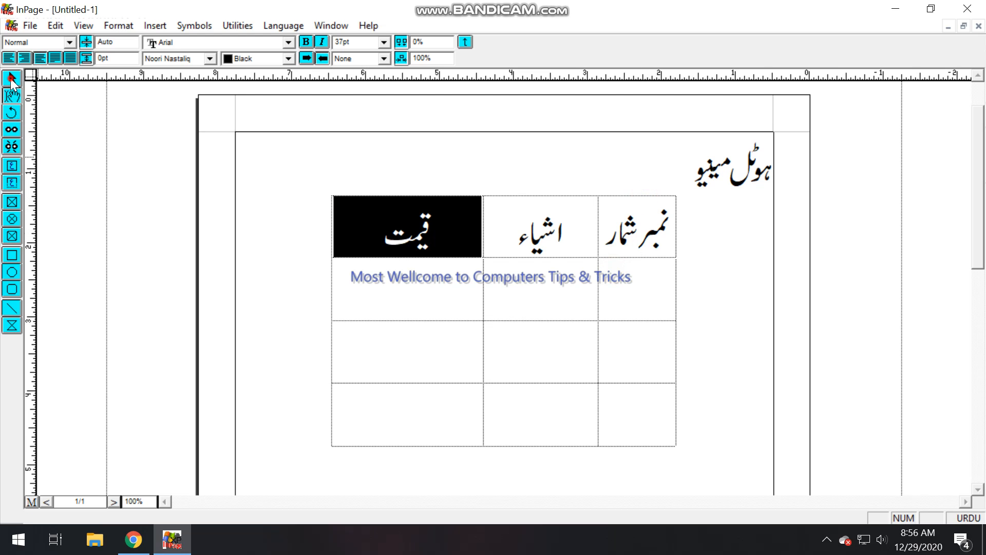
pyautogui.click(12, 96)
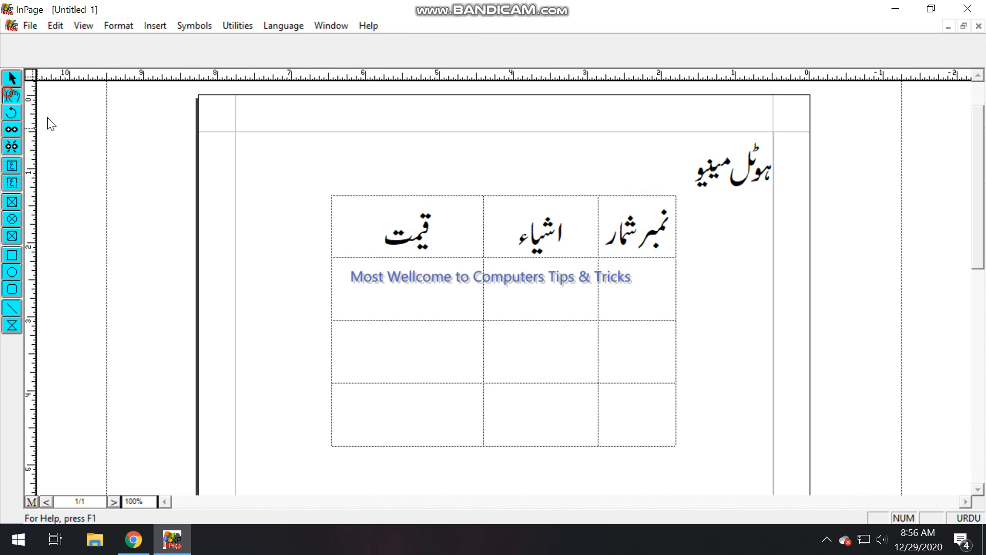
pyautogui.moveTo(349, 215); pyautogui.dragTo(648, 437)
pyautogui.rightClick(648, 438)
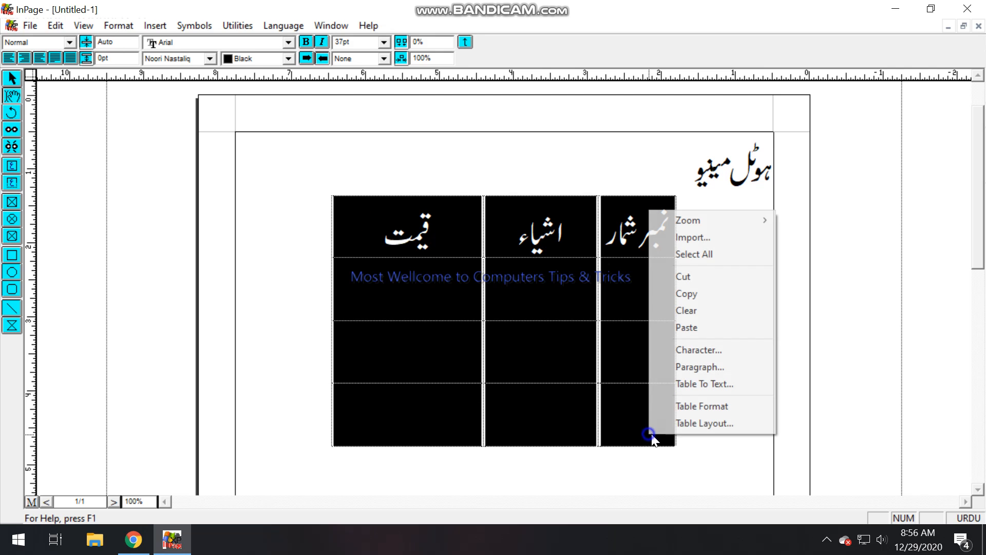
pyautogui.click(696, 406)
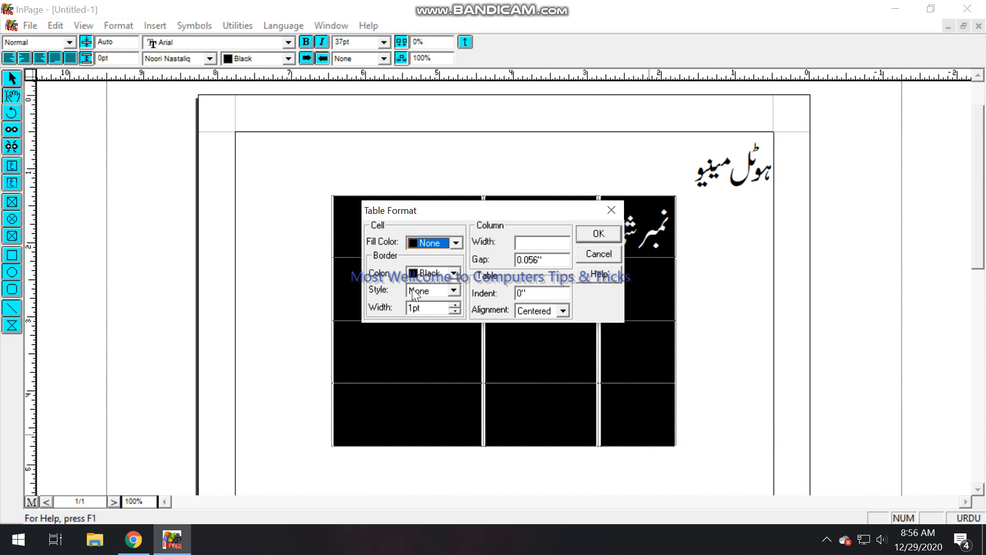
pyautogui.click(442, 289)
pyautogui.click(438, 315)
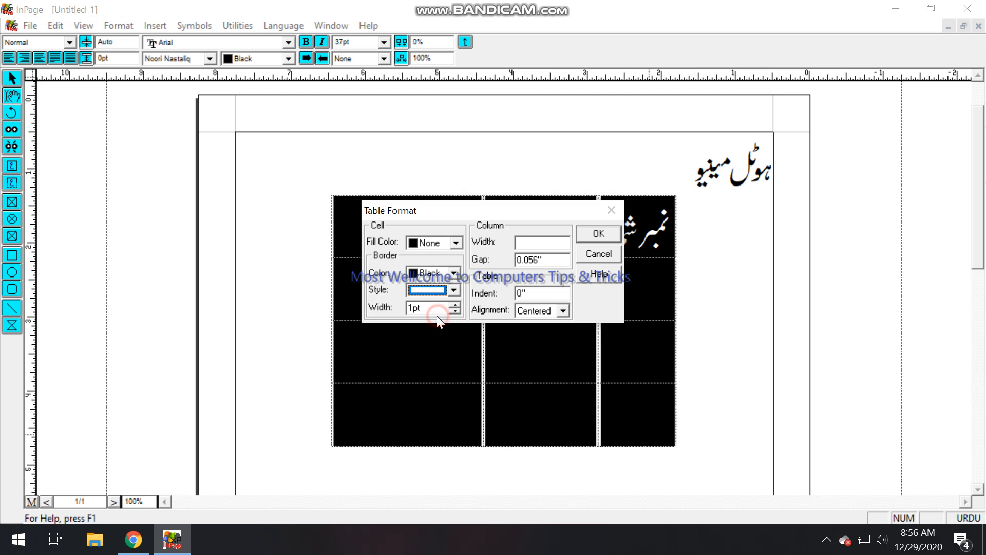
# Step: Set the selected cells' borders to Red with a 2pt width and the column width to 1 inch, and apply the format
pyautogui.click(529, 244)
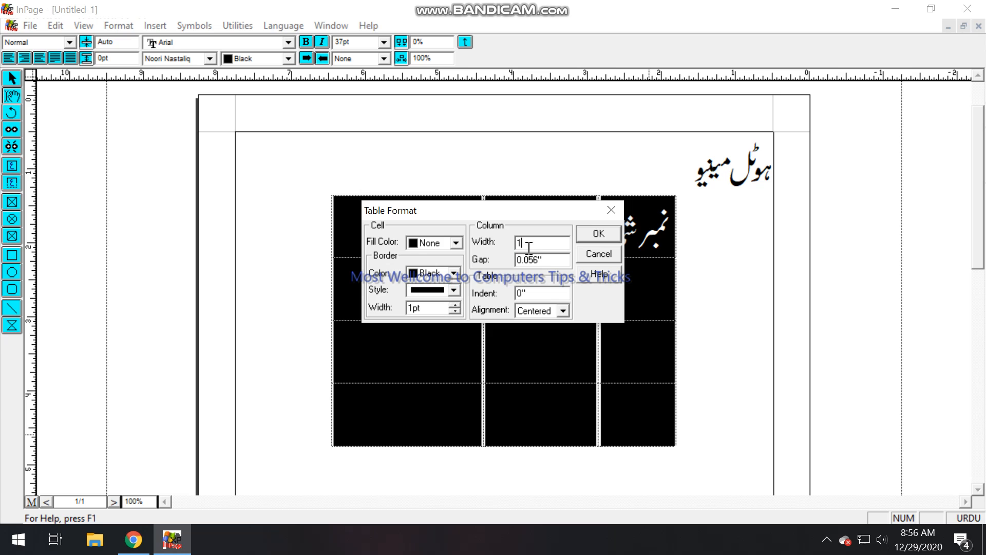
pyautogui.click(437, 273)
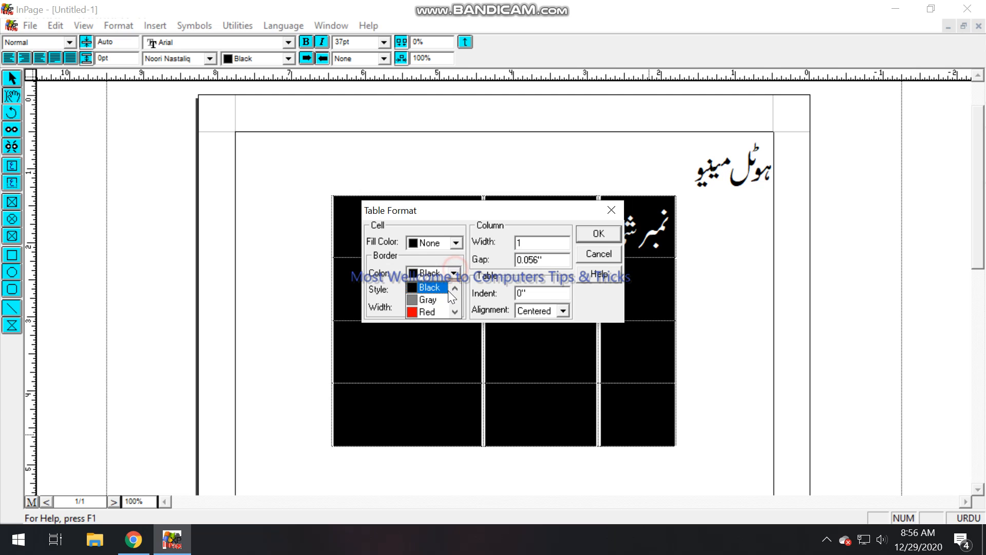
pyautogui.click(428, 301)
pyautogui.click(454, 272)
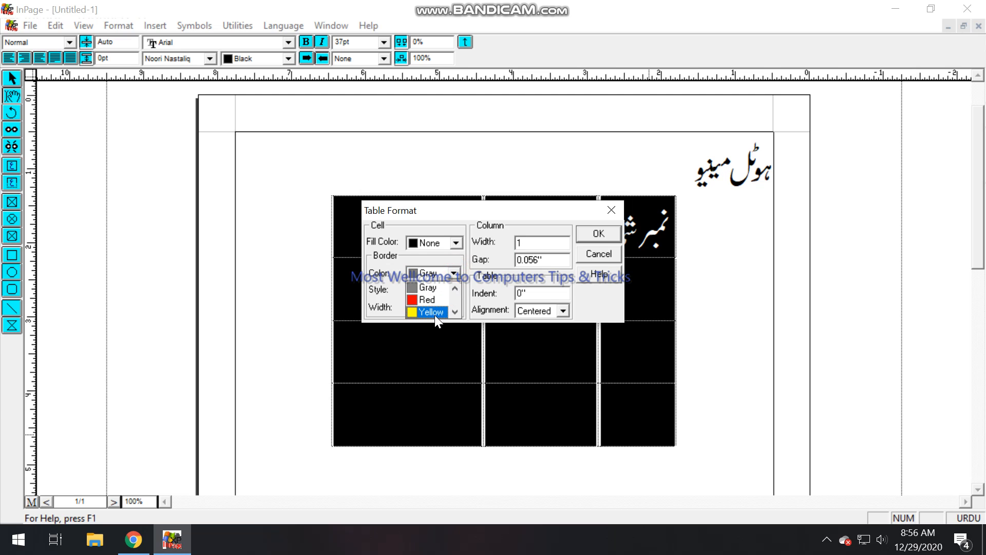
pyautogui.click(454, 305)
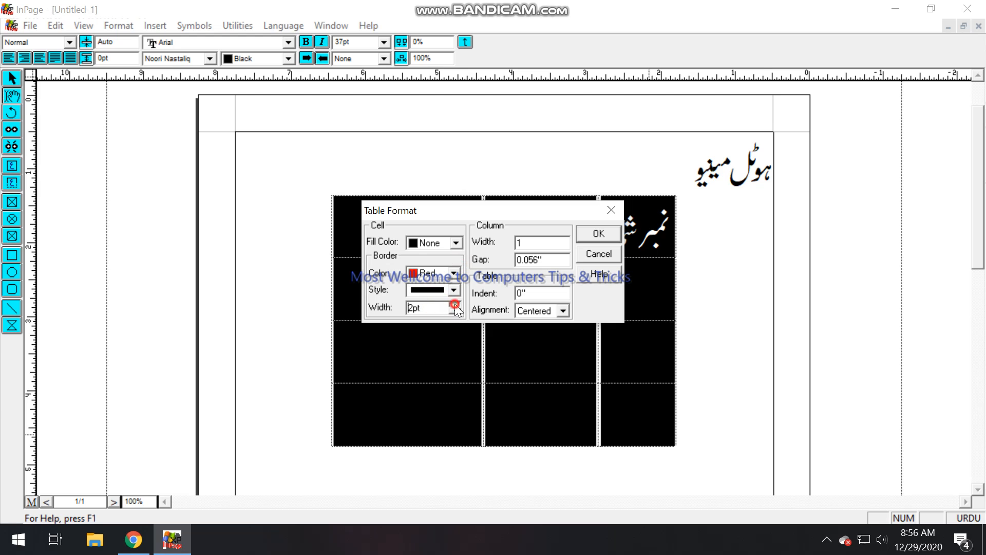
pyautogui.doubleClick(546, 240)
pyautogui.click(599, 233)
pyautogui.click(575, 287)
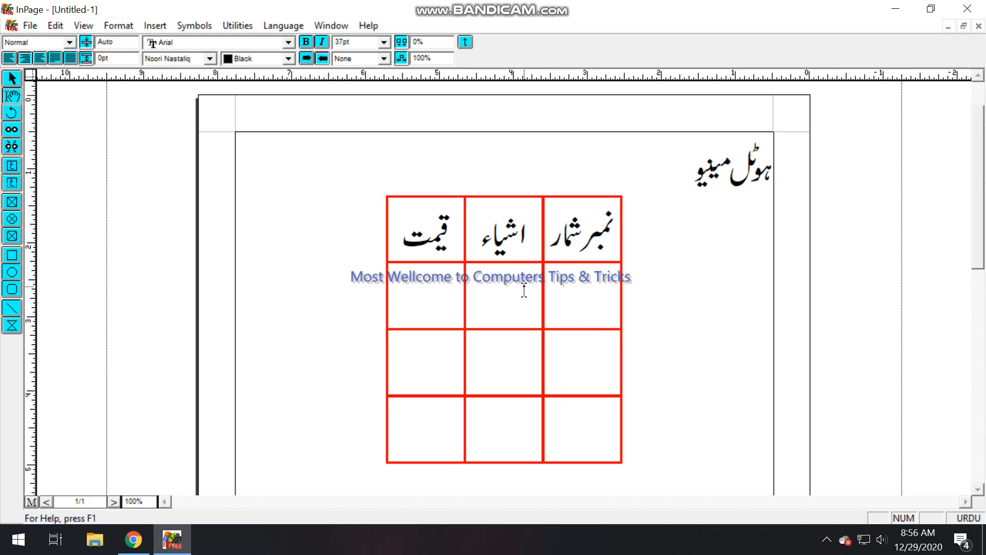
# Step: Set the width of all three table columns to 2 inches
pyautogui.moveTo(586, 233); pyautogui.dragTo(427, 390)
pyautogui.rightClick(432, 317)
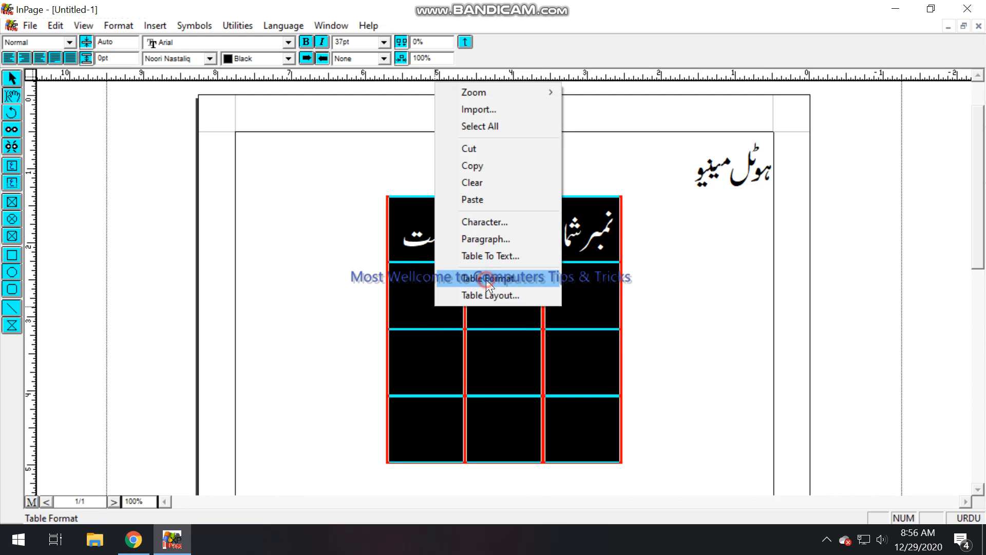
pyautogui.click(492, 276)
pyautogui.doubleClick(534, 242)
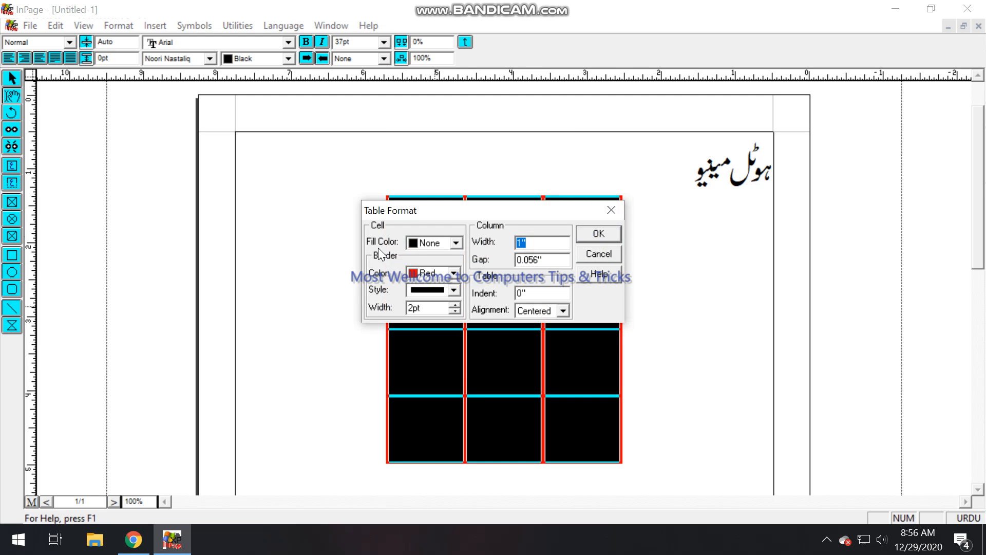
pyautogui.write('2')
pyautogui.press('Return')
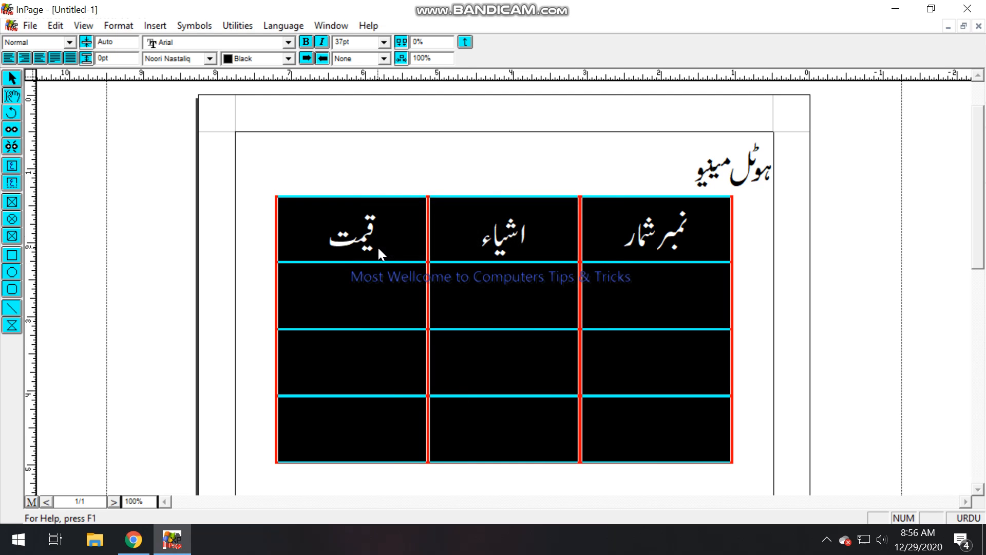
pyautogui.click(684, 312)
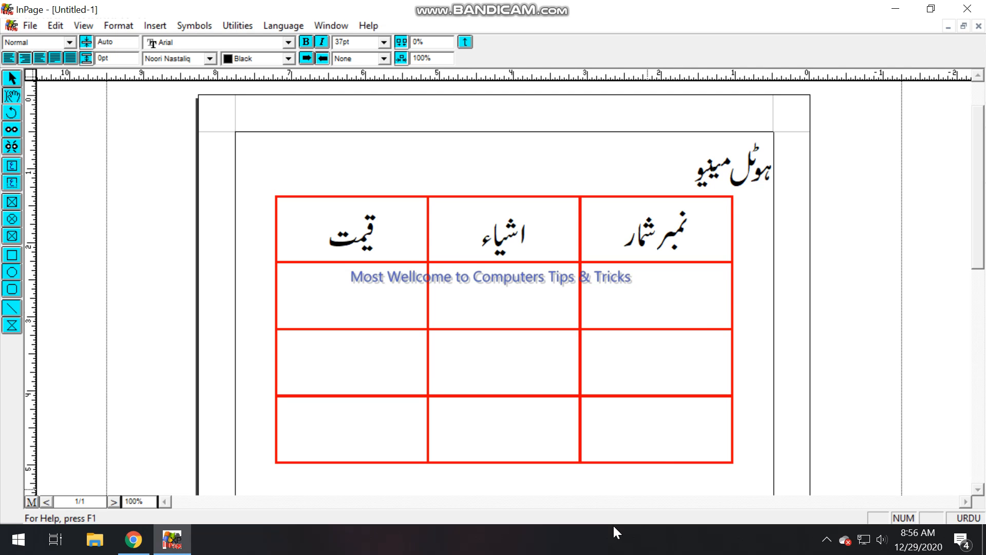
# Step: Centre the title "ہوٹل مینیو" above the table and set its Urdu font to Bombay Black
pyautogui.click(718, 177)
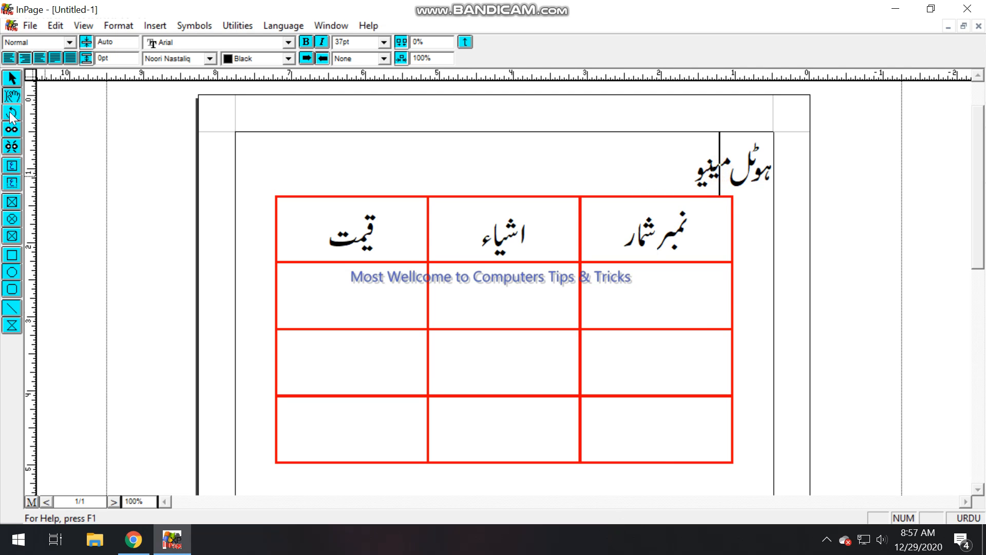
pyautogui.click(40, 58)
pyautogui.moveTo(546, 148); pyautogui.dragTo(446, 162)
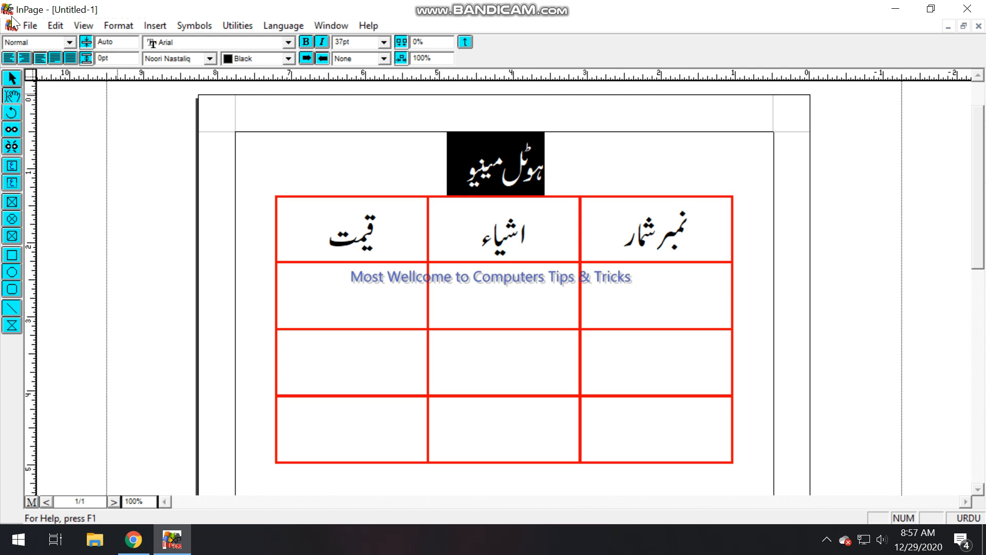
pyautogui.click(165, 58)
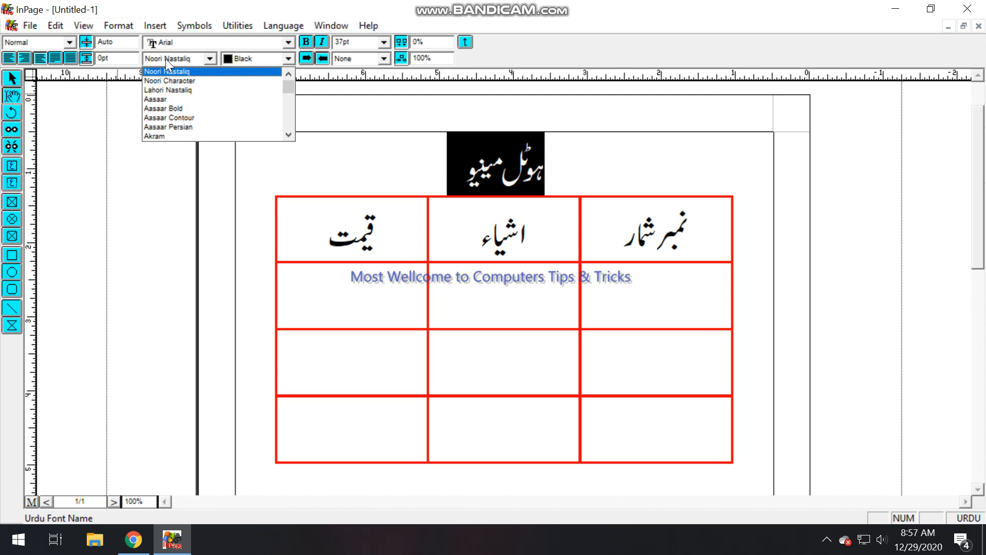
pyautogui.press('b')
pyautogui.press('Return')
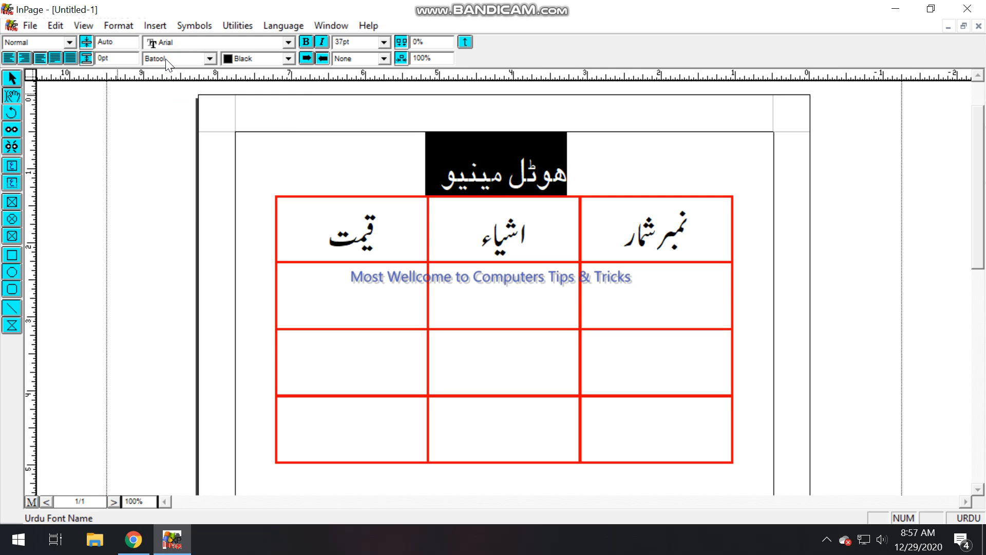
pyautogui.click(166, 59)
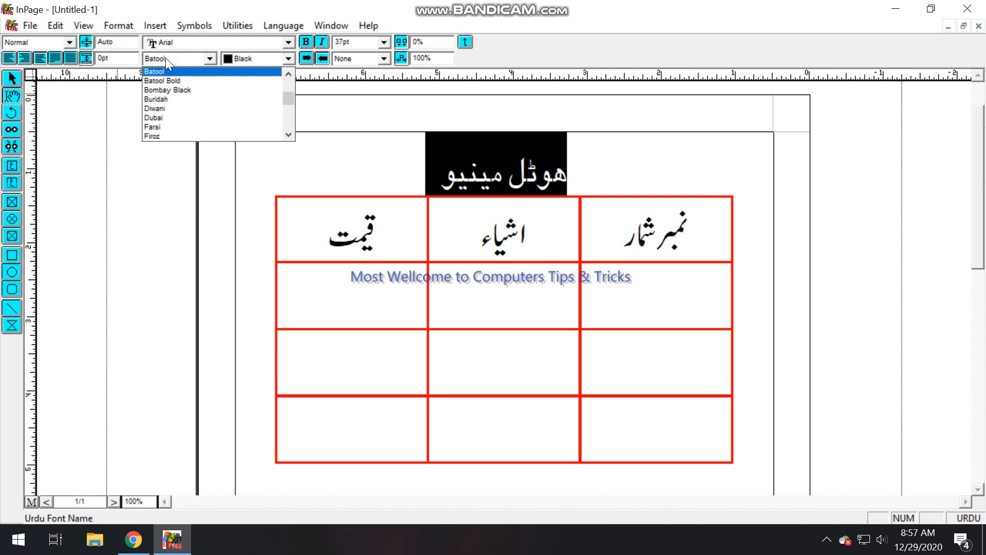
pyautogui.click(171, 89)
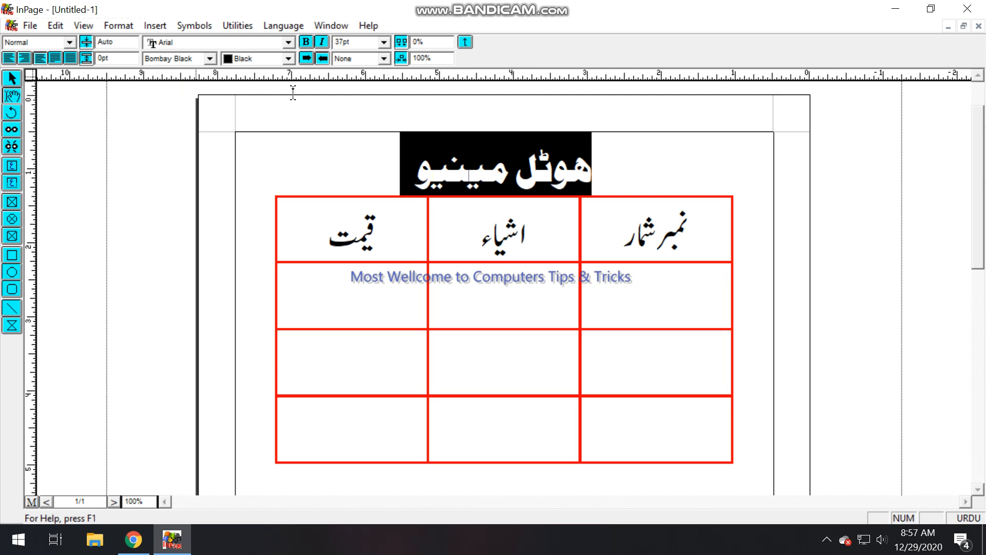
# Step: Select the whole title text "ہوٹل مینیو" above the table
pyautogui.click(540, 172)
pyautogui.moveTo(411, 172); pyautogui.dragTo(623, 167)
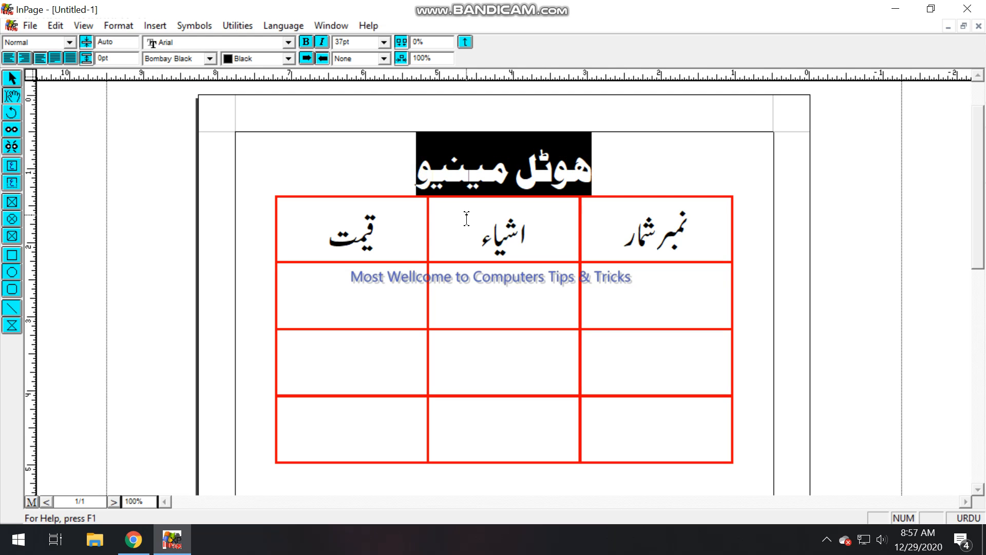